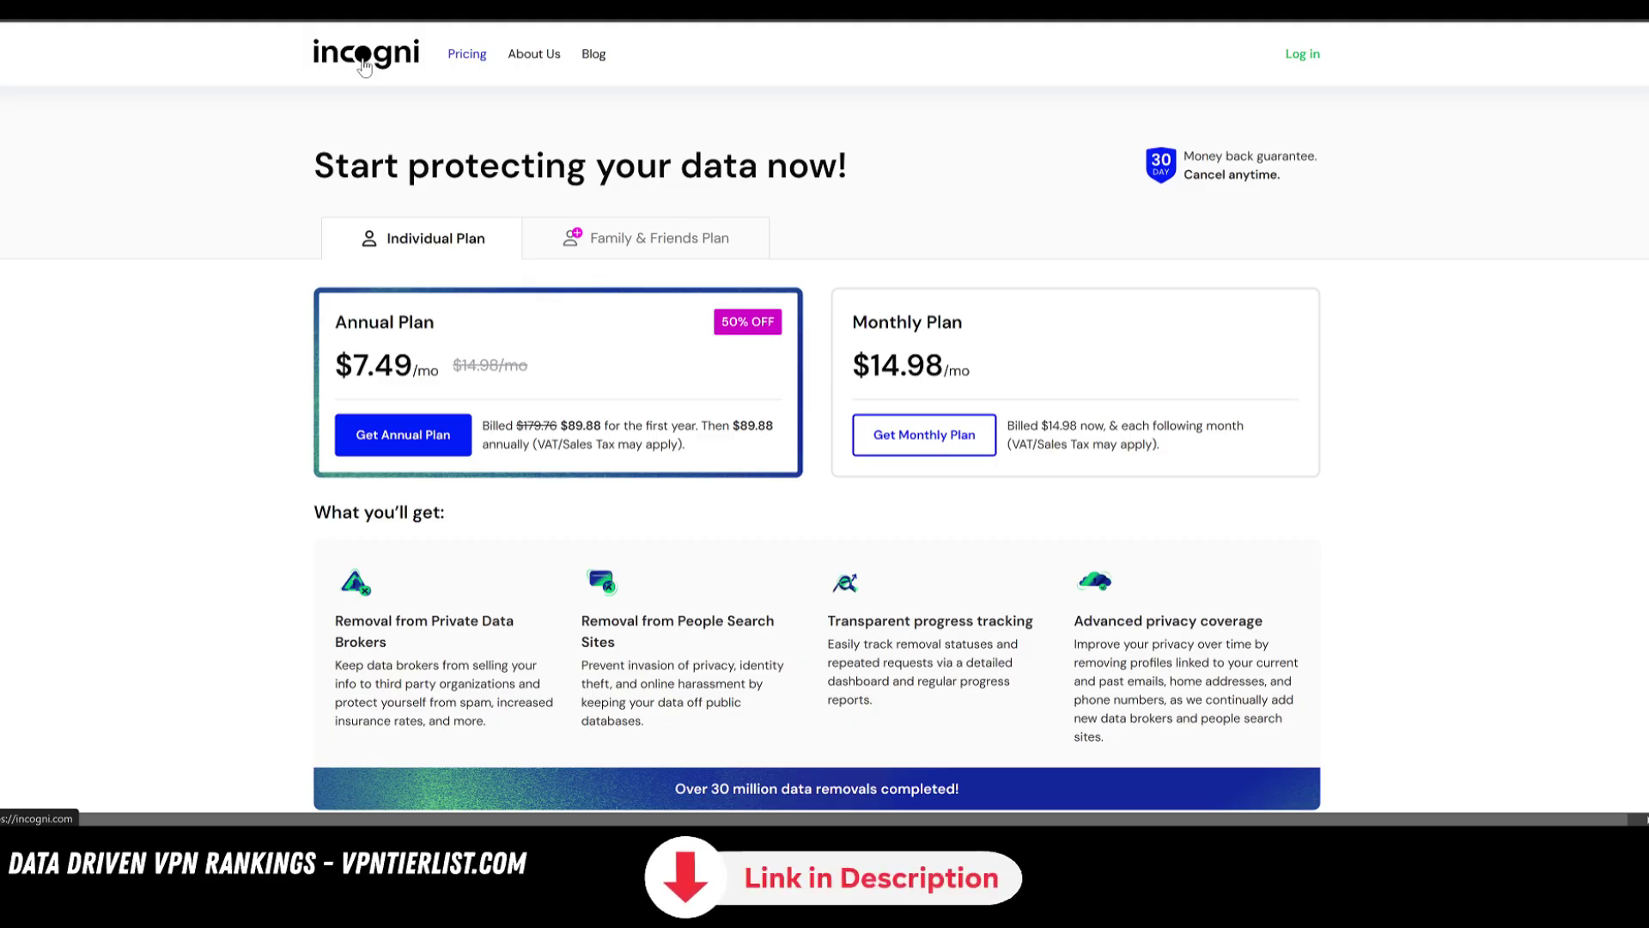
{"action": "left_click", "coordinate": [639, 245]}
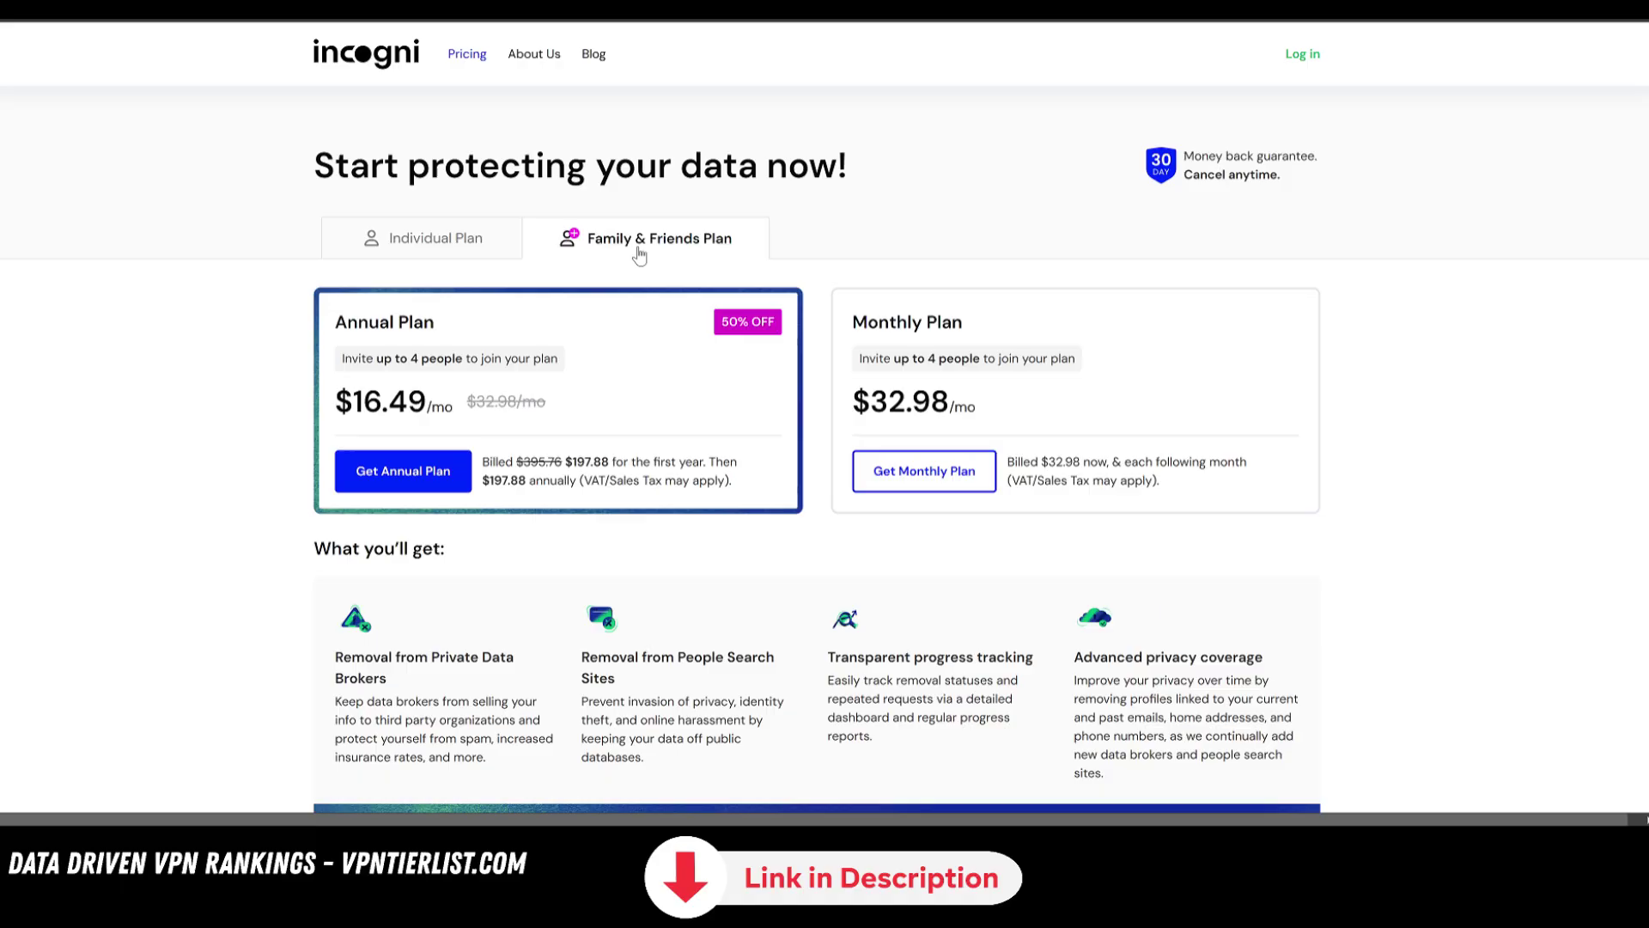
{"action": "left_click", "coordinate": [460, 249]}
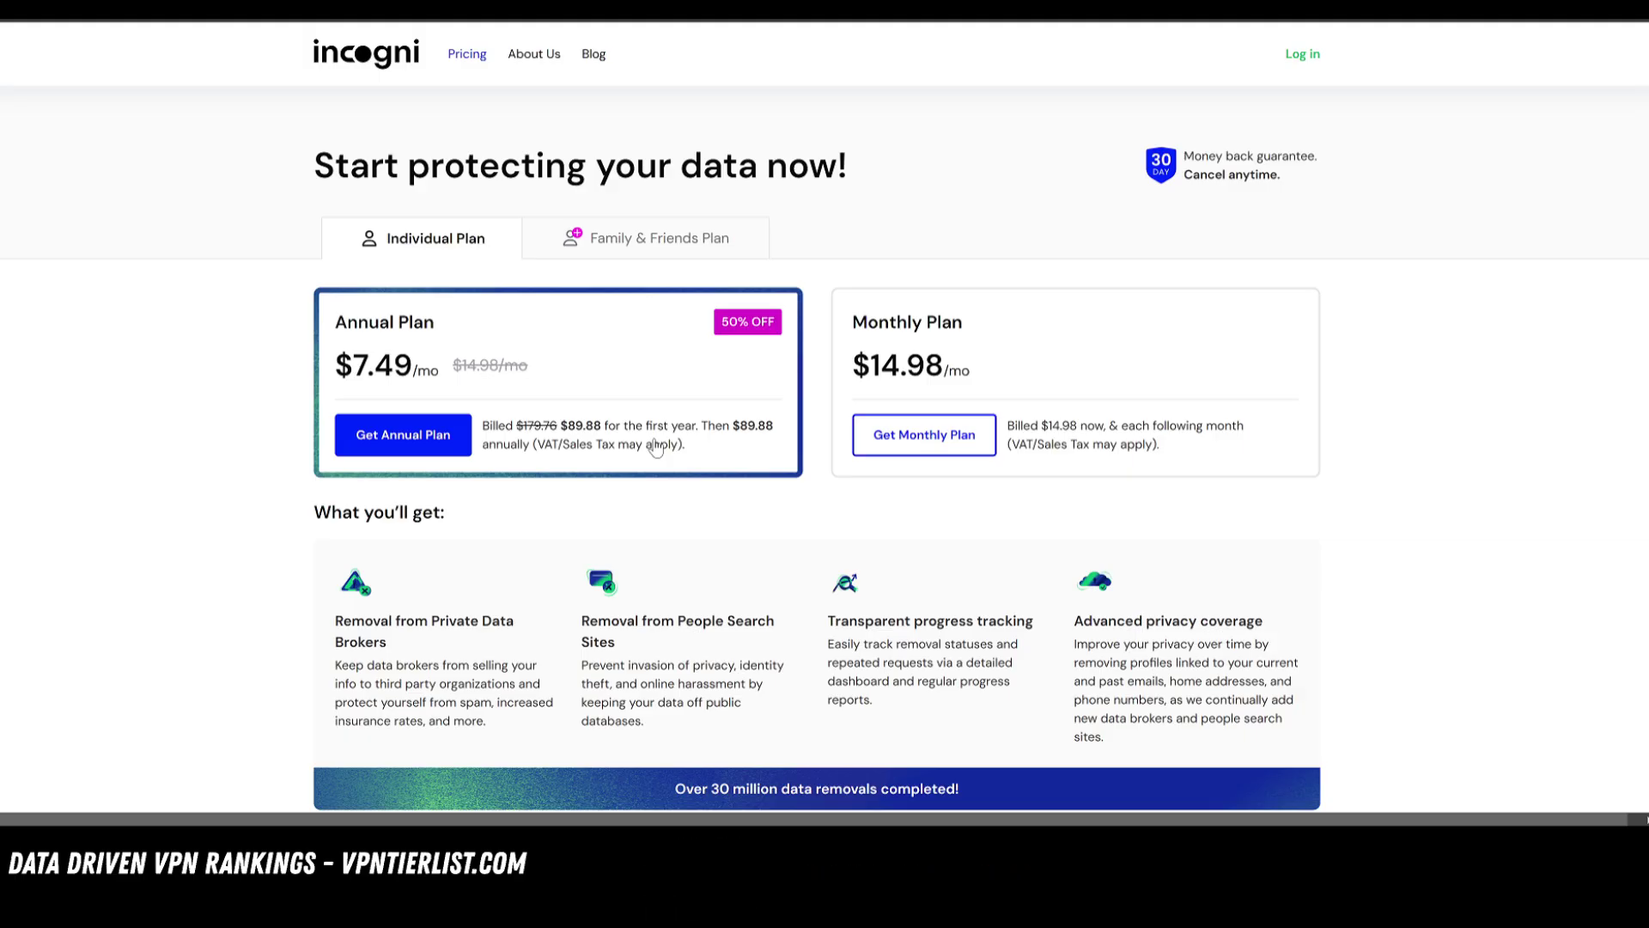
{"action": "scroll", "coordinate": [950, 482], "scroll_direction": "down", "scroll_amount": 2}
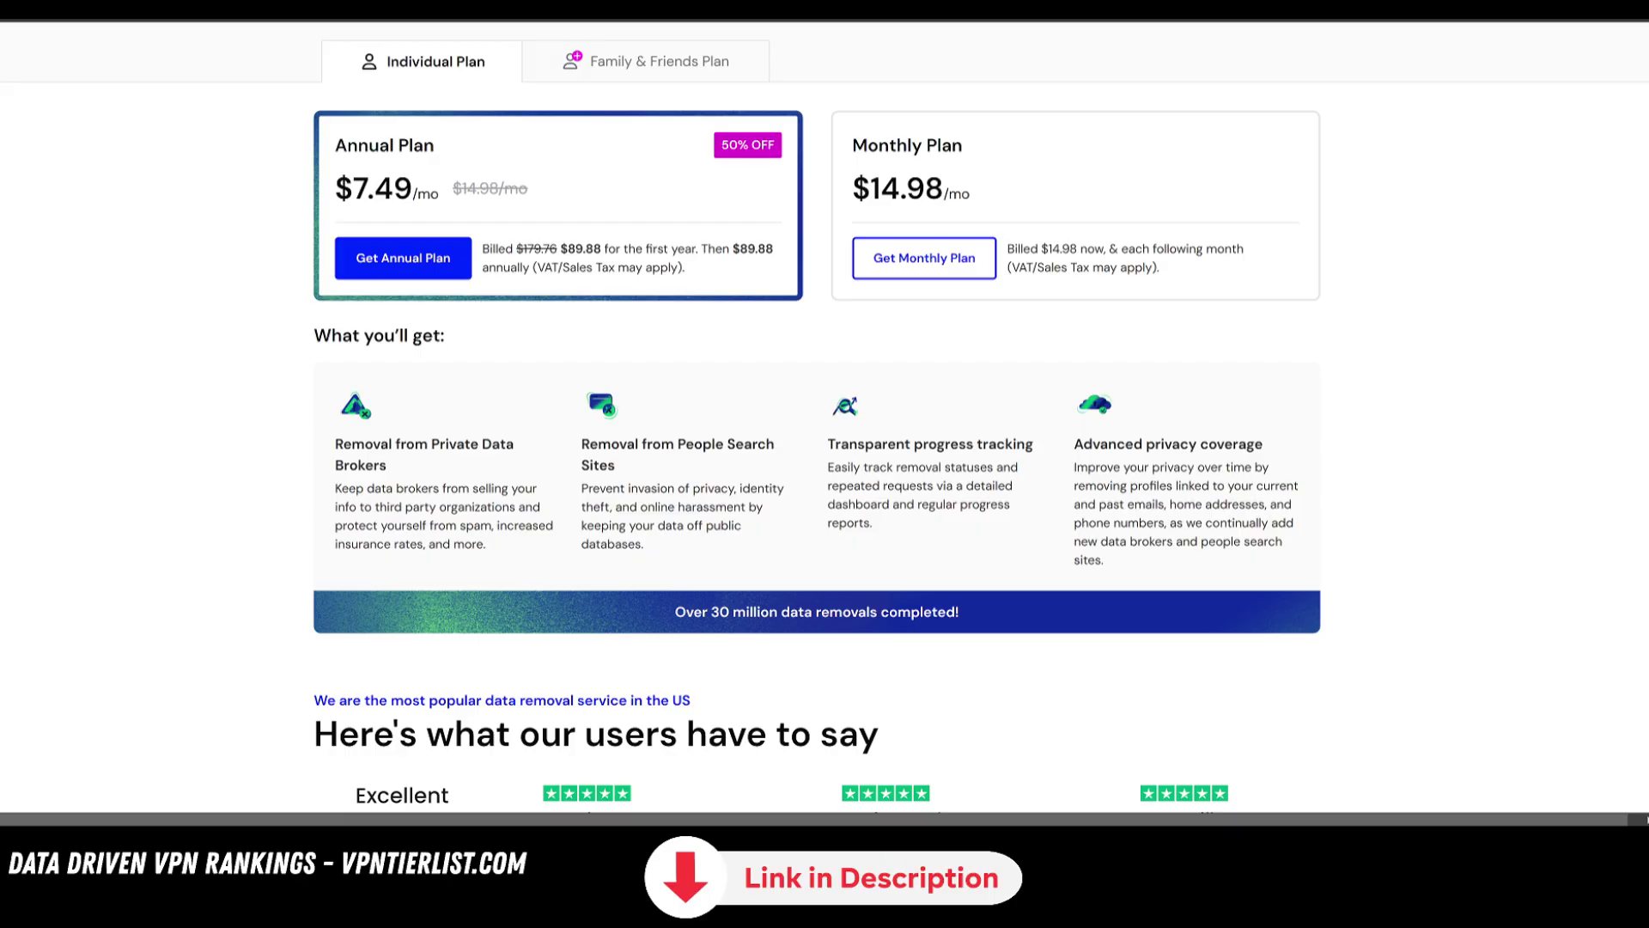
{"action": "scroll", "coordinate": [874, 398], "scroll_direction": "down", "scroll_amount": 2}
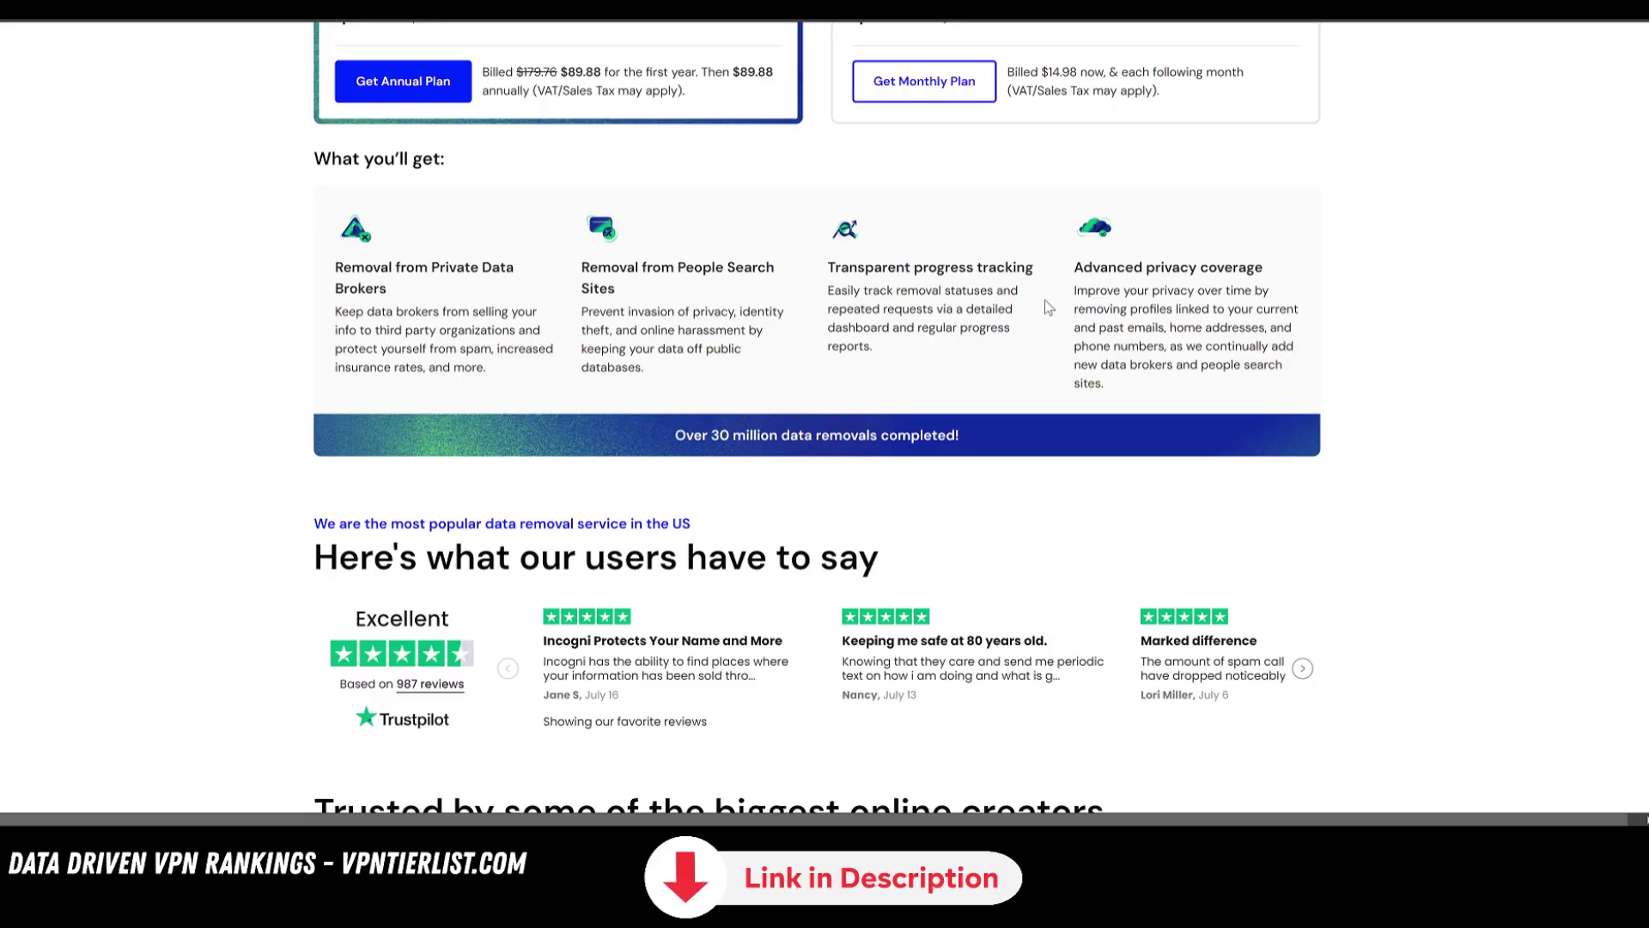
{"action": "scroll", "coordinate": [1245, 288], "scroll_direction": "up", "scroll_amount": 3}
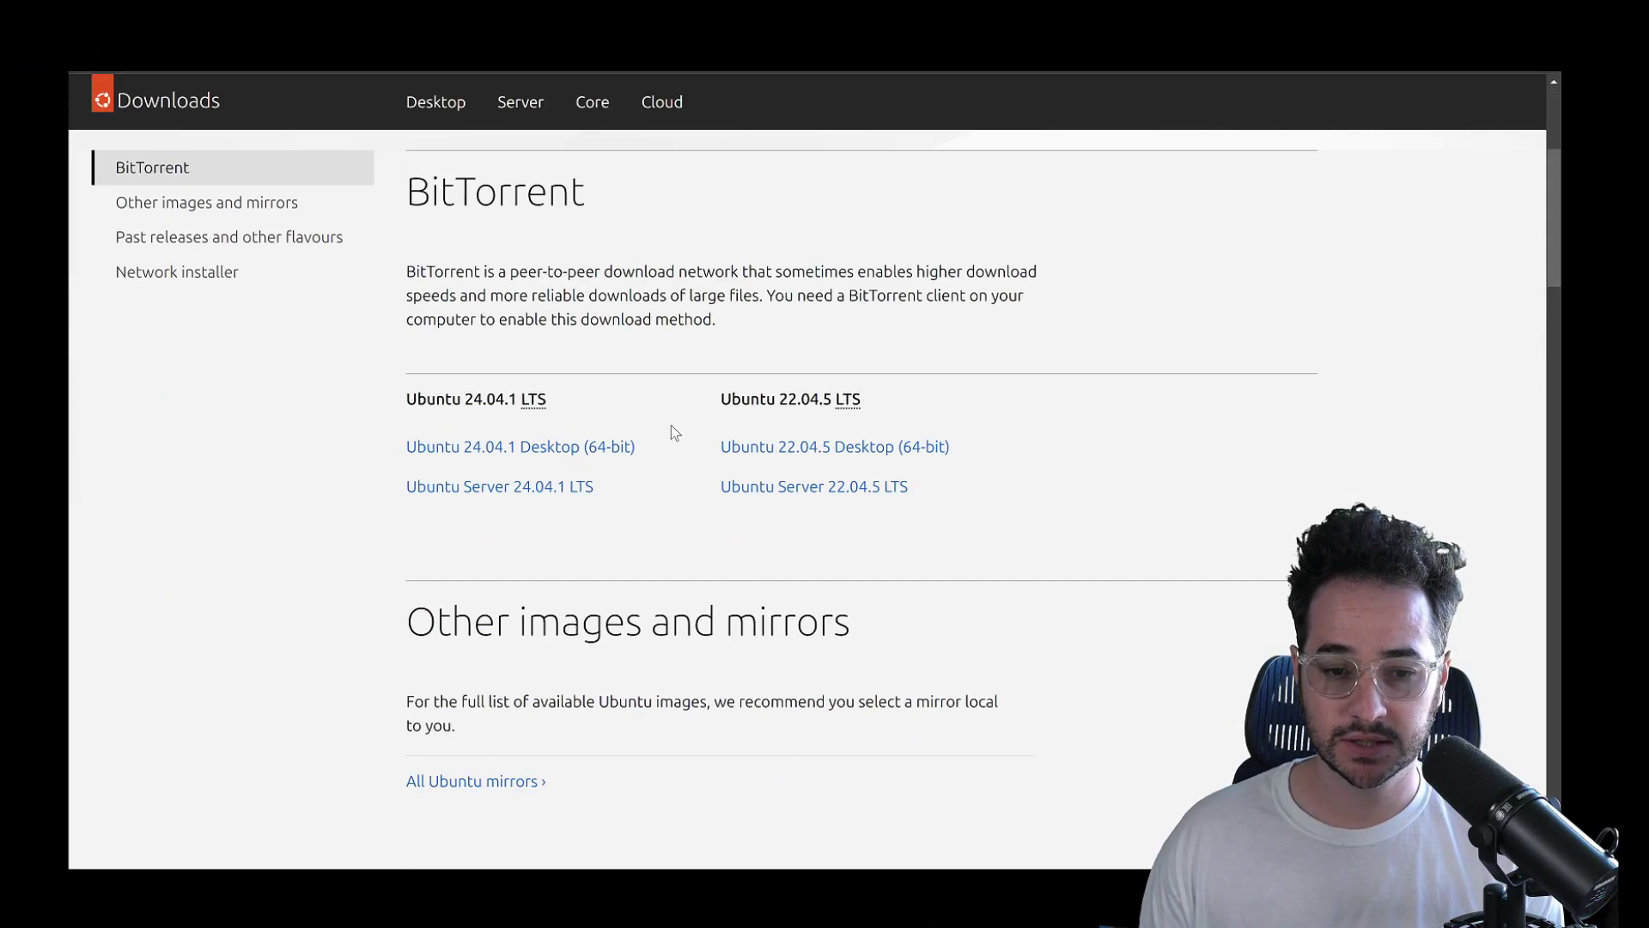
Copy the Ubuntu 24.04.1 Desktop (64-bit) link address and switch back to qBittorrent
{"action": "right_click", "coordinate": [593, 446]}
{"action": "left_click", "coordinate": [698, 601]}
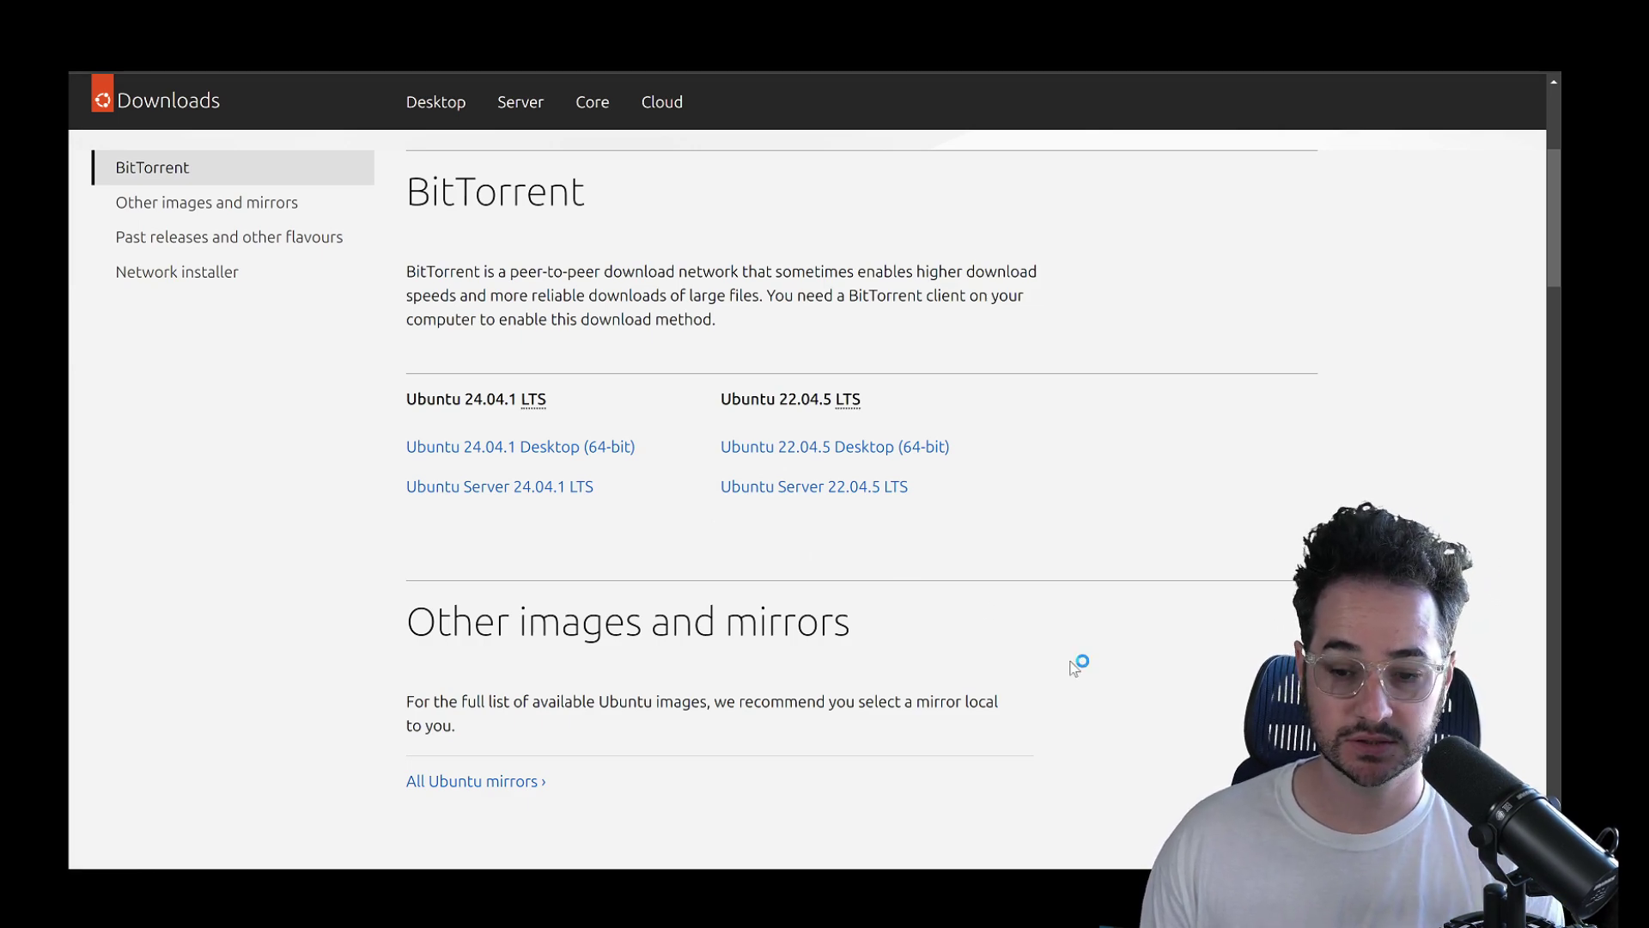
{"action": "mouse_move", "coordinate": [1142, 926]}
{"action": "key", "text": "alt+Tab"}
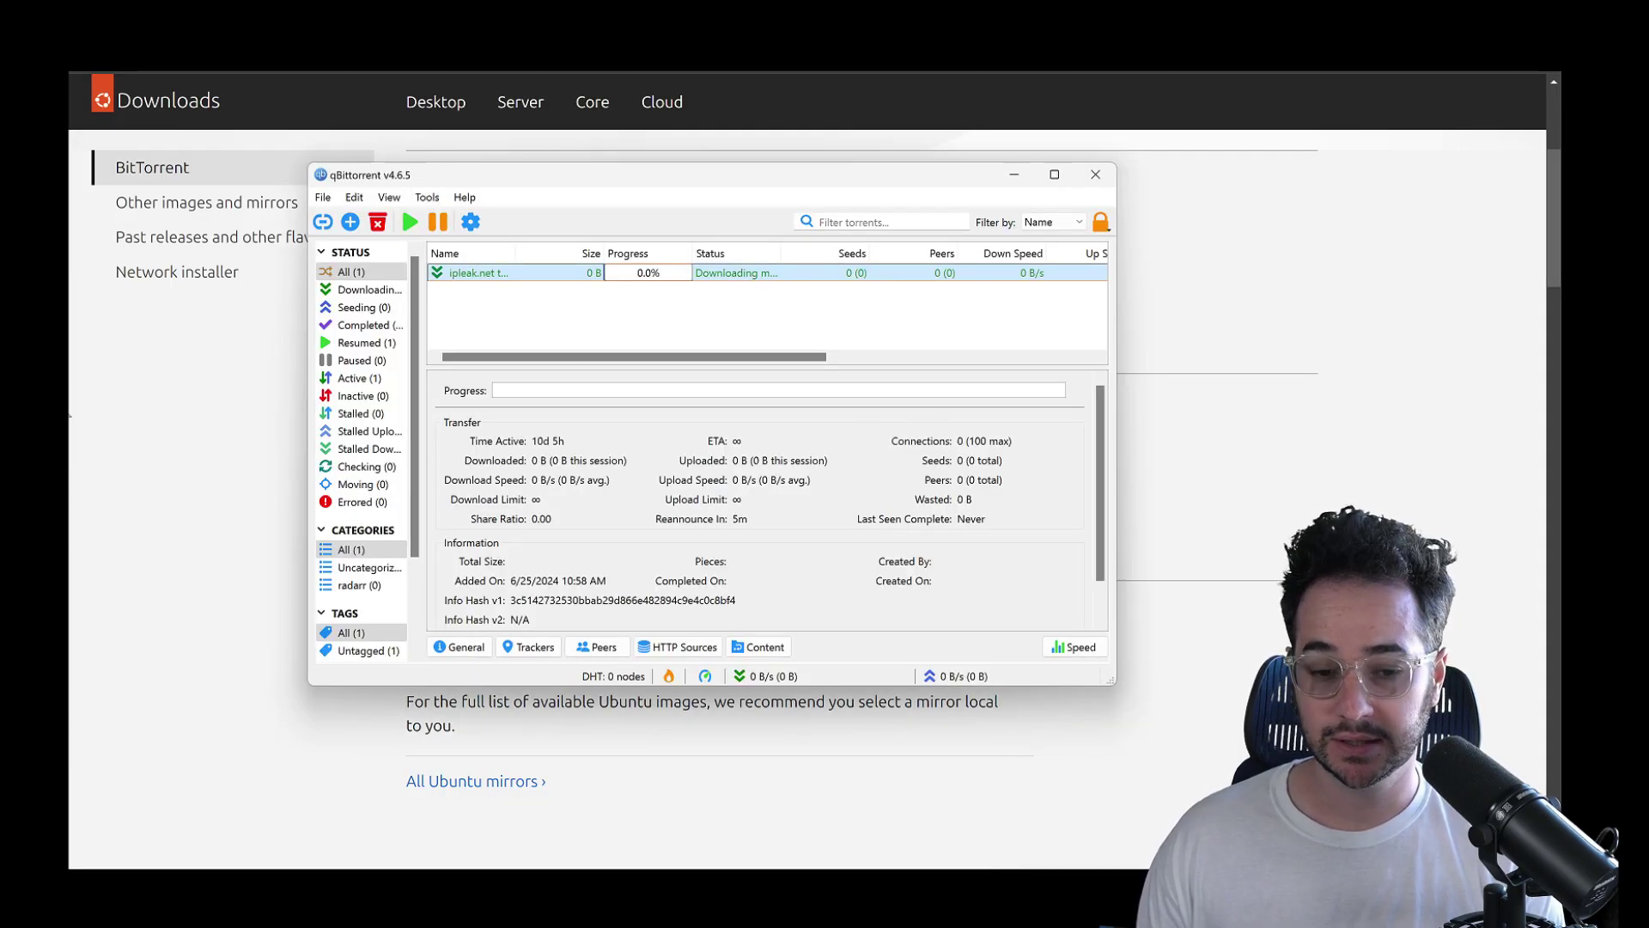
{"action": "key", "text": "alt+Tab"}
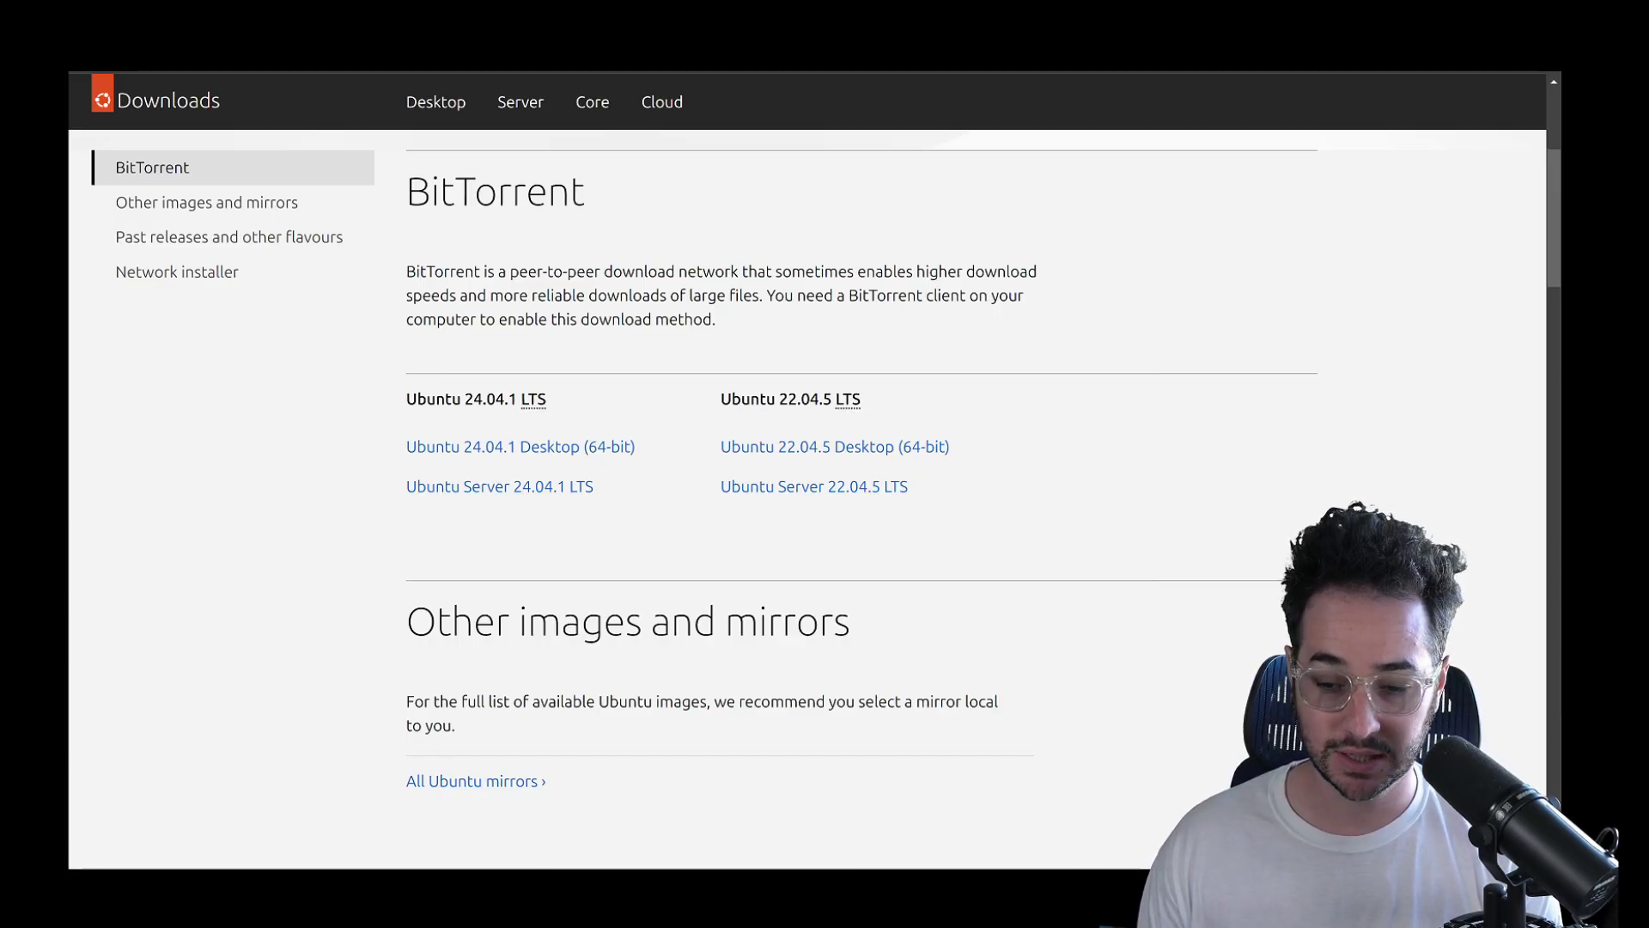
{"action": "key", "text": "alt+Tab"}
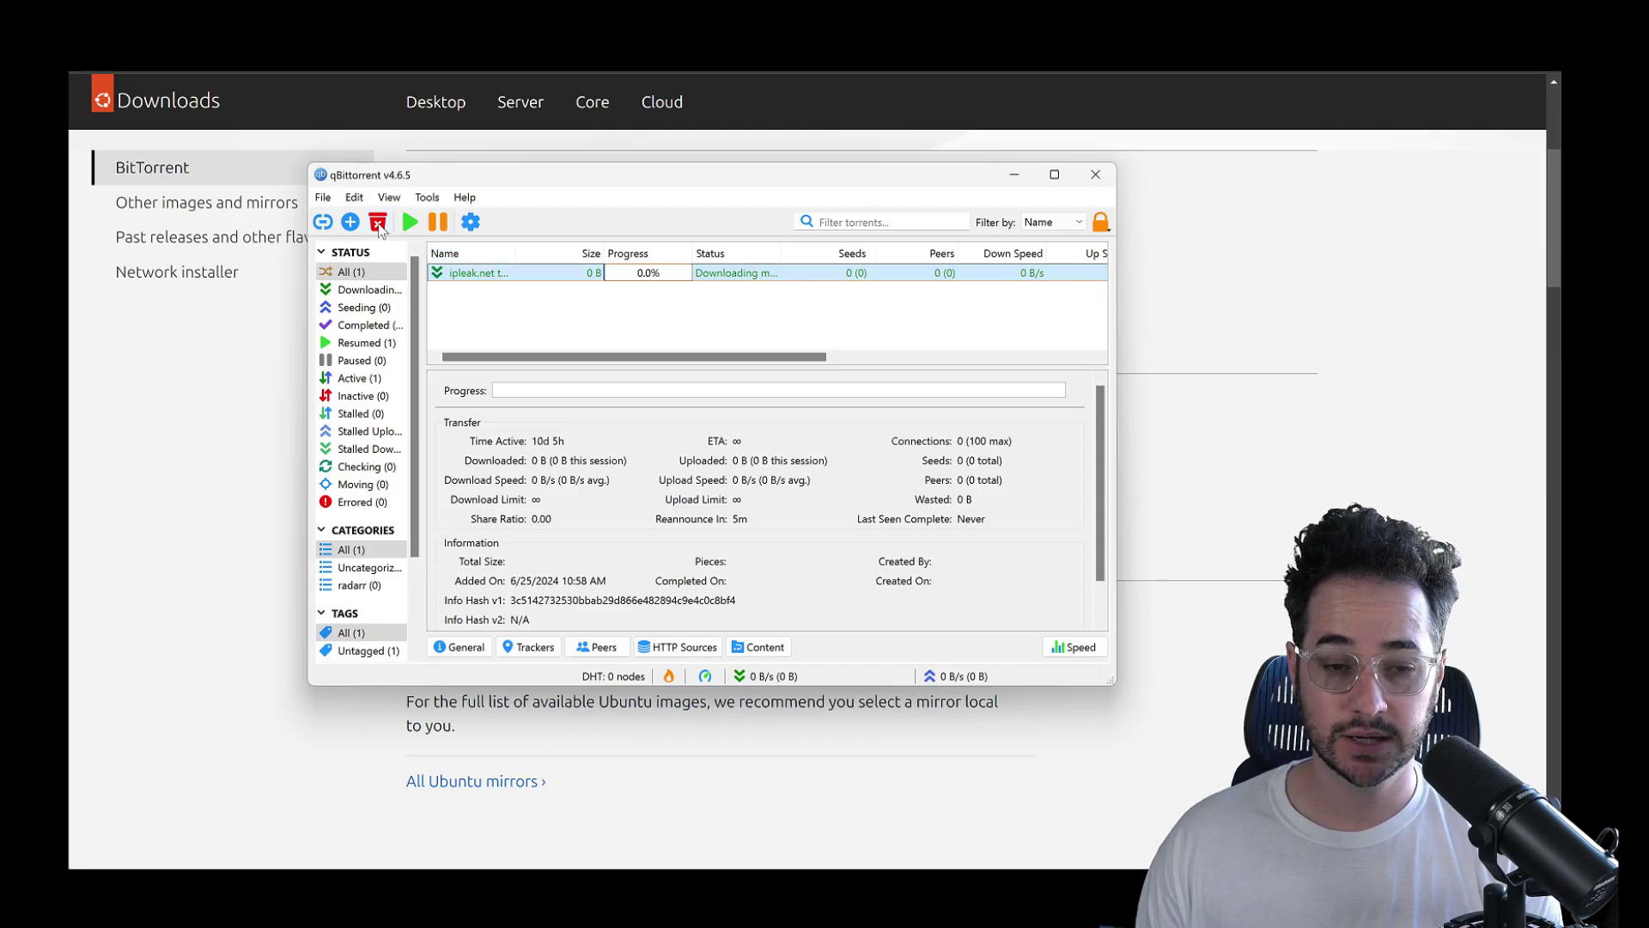
Add the Ubuntu torrent from the copied link and select its new row to view details
{"action": "left_click", "coordinate": [323, 223]}
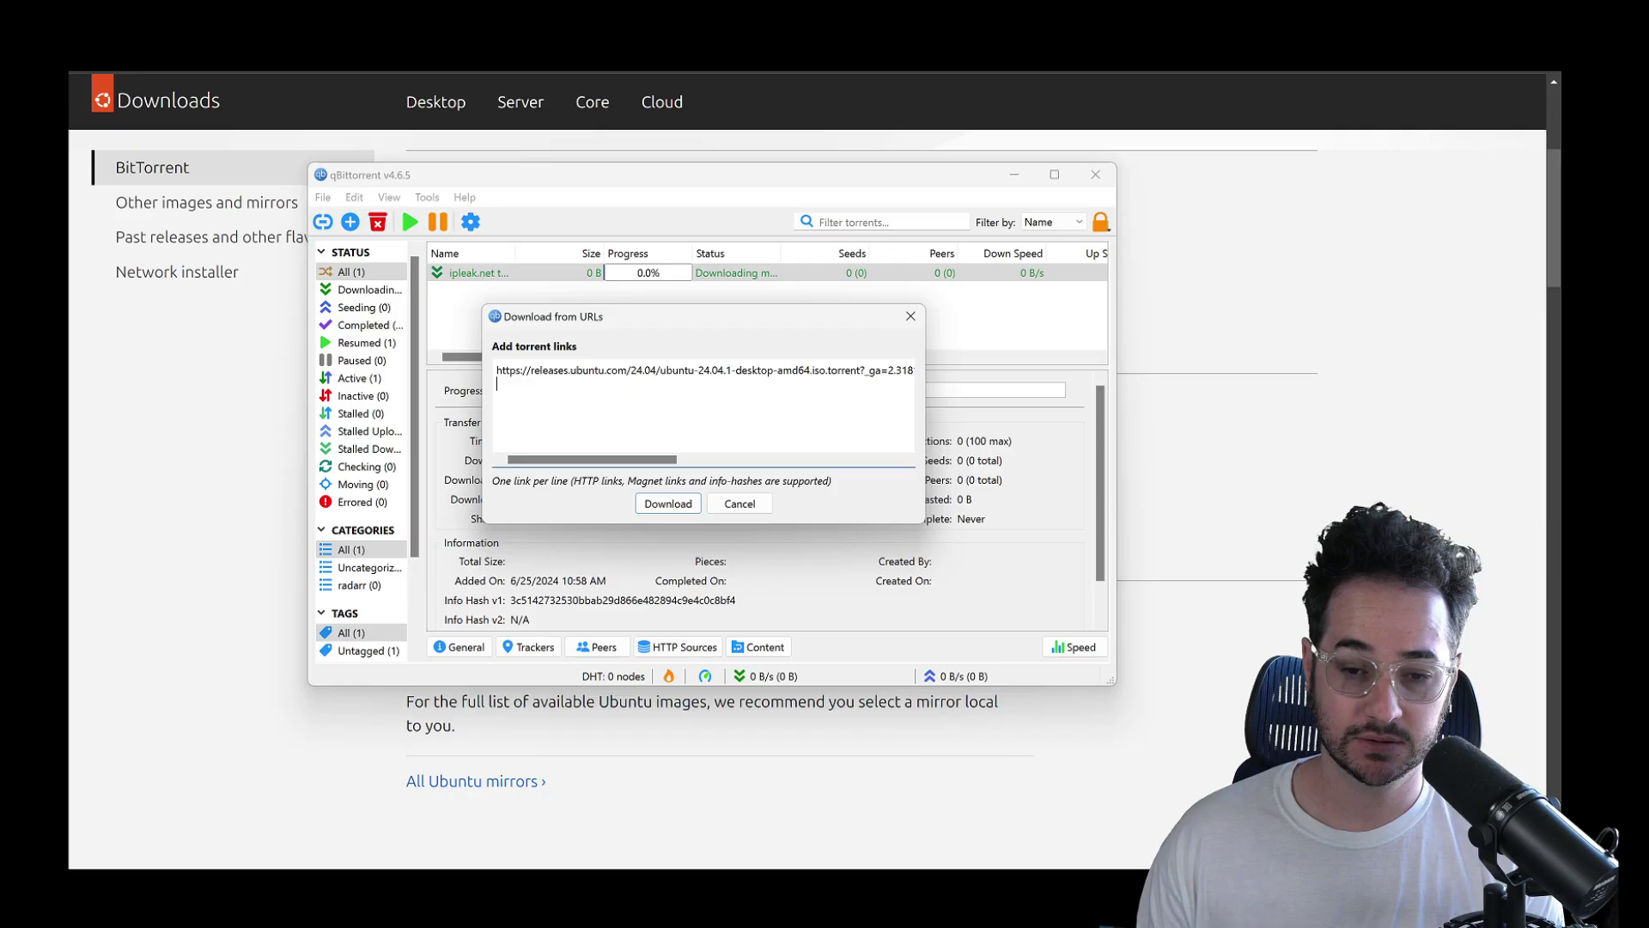
{"action": "left_click", "coordinate": [668, 504]}
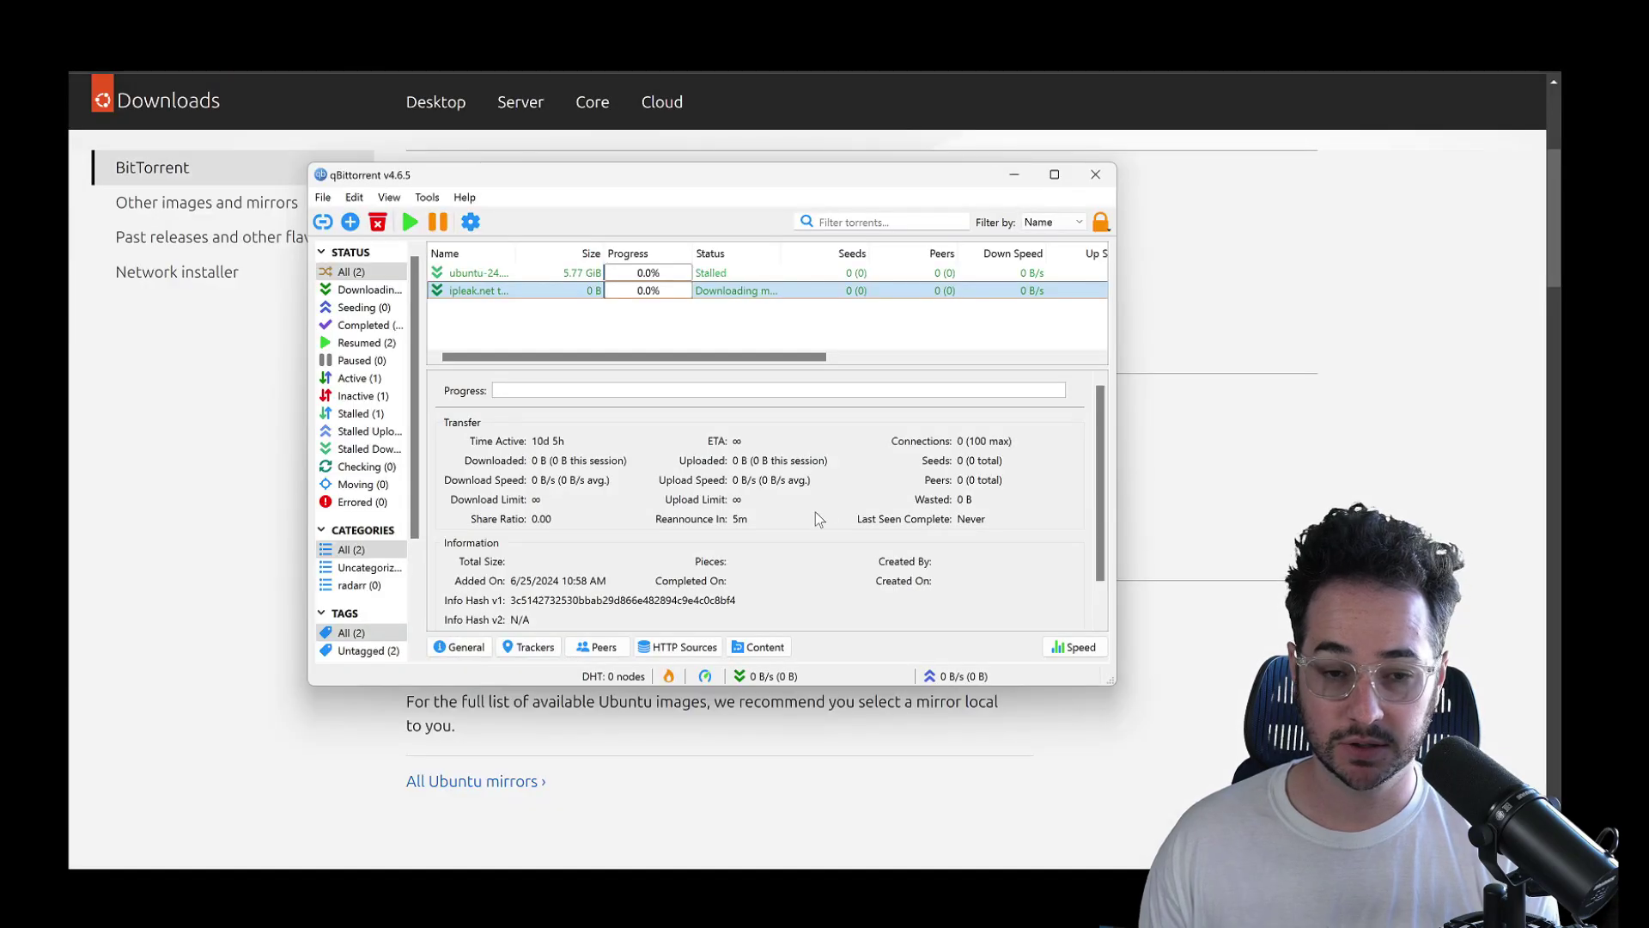
{"action": "left_click", "coordinate": [739, 273]}
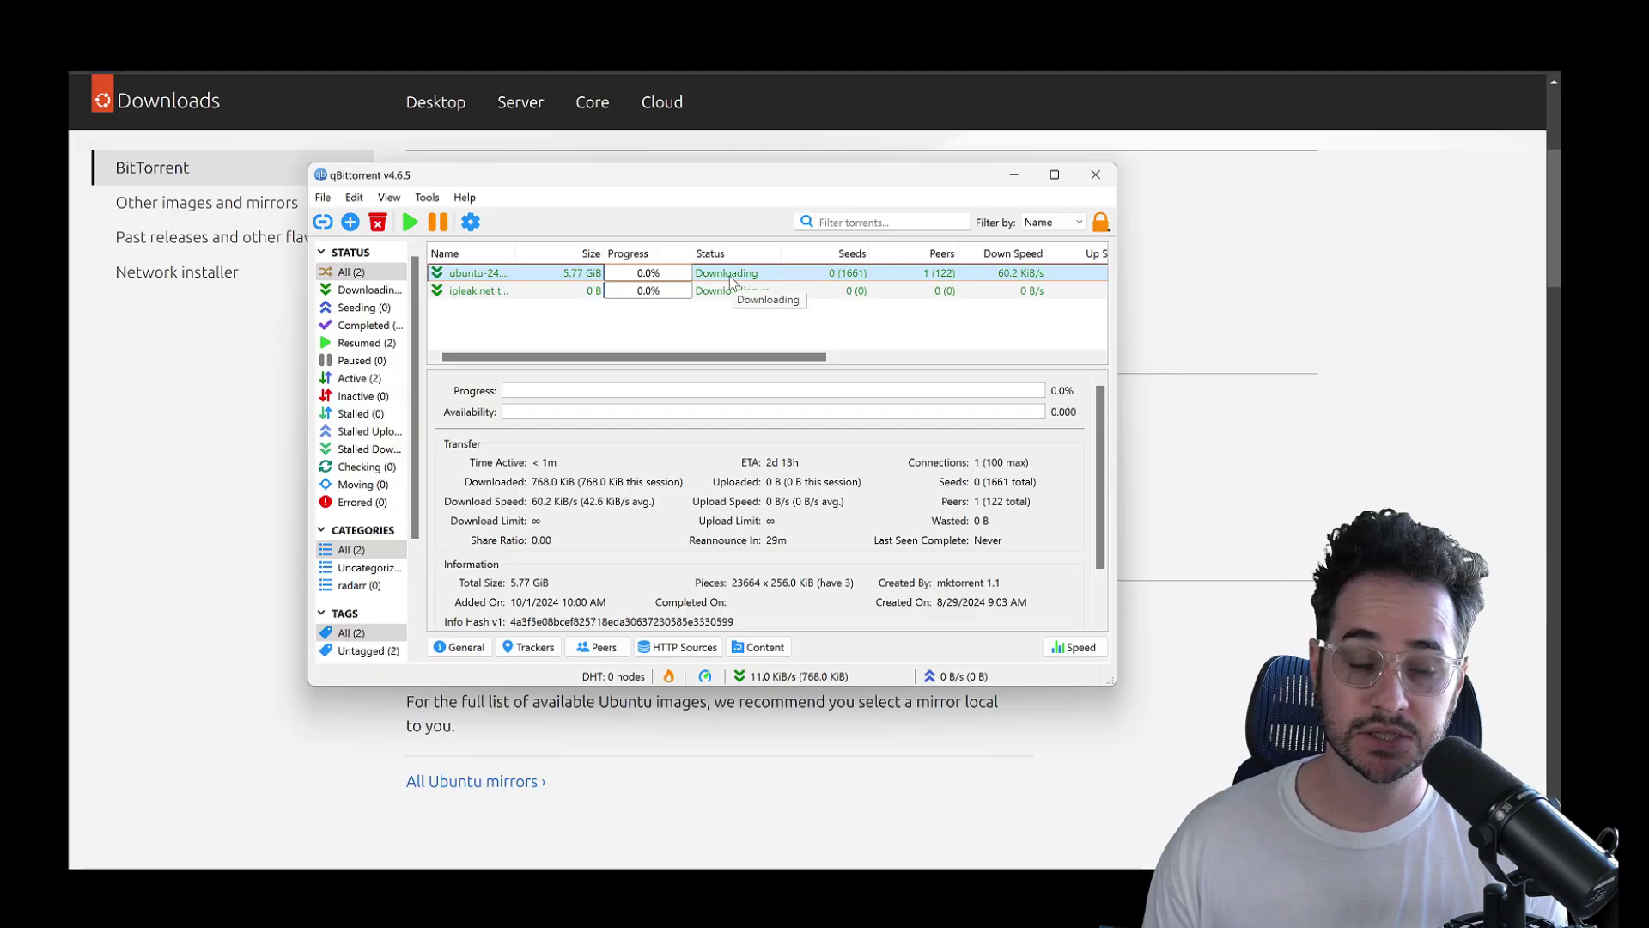
Switch between the browser and qBittorrent, then select the ipleak.net test torrent row
{"action": "left_click", "coordinate": [169, 377]}
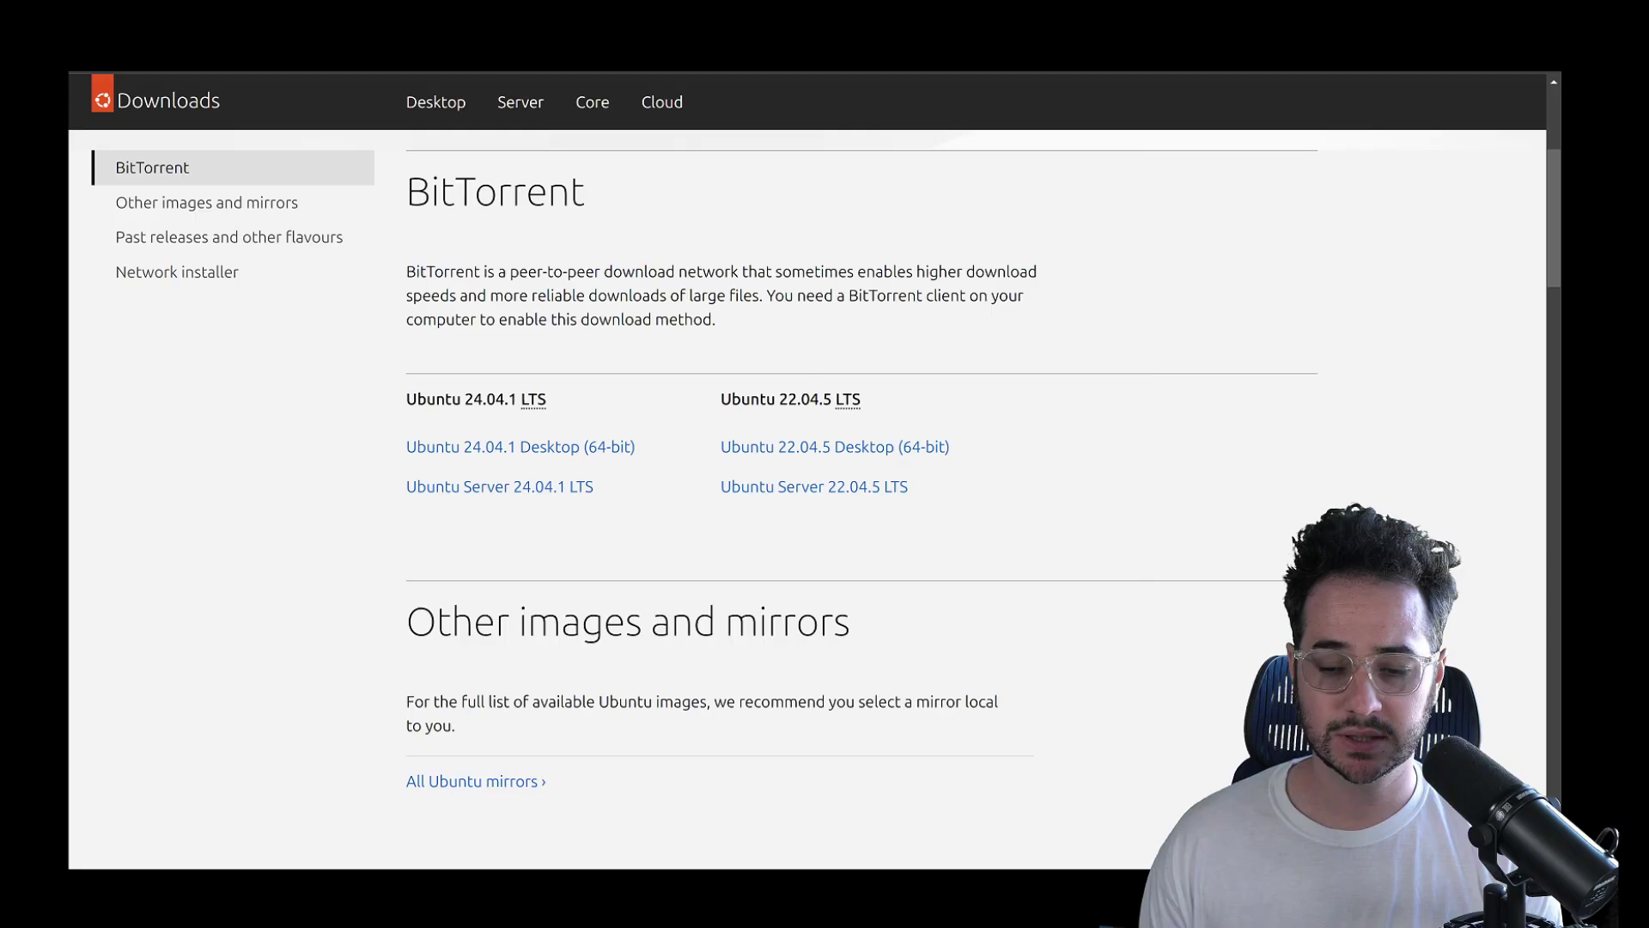
{"action": "key", "text": "alt+Tab"}
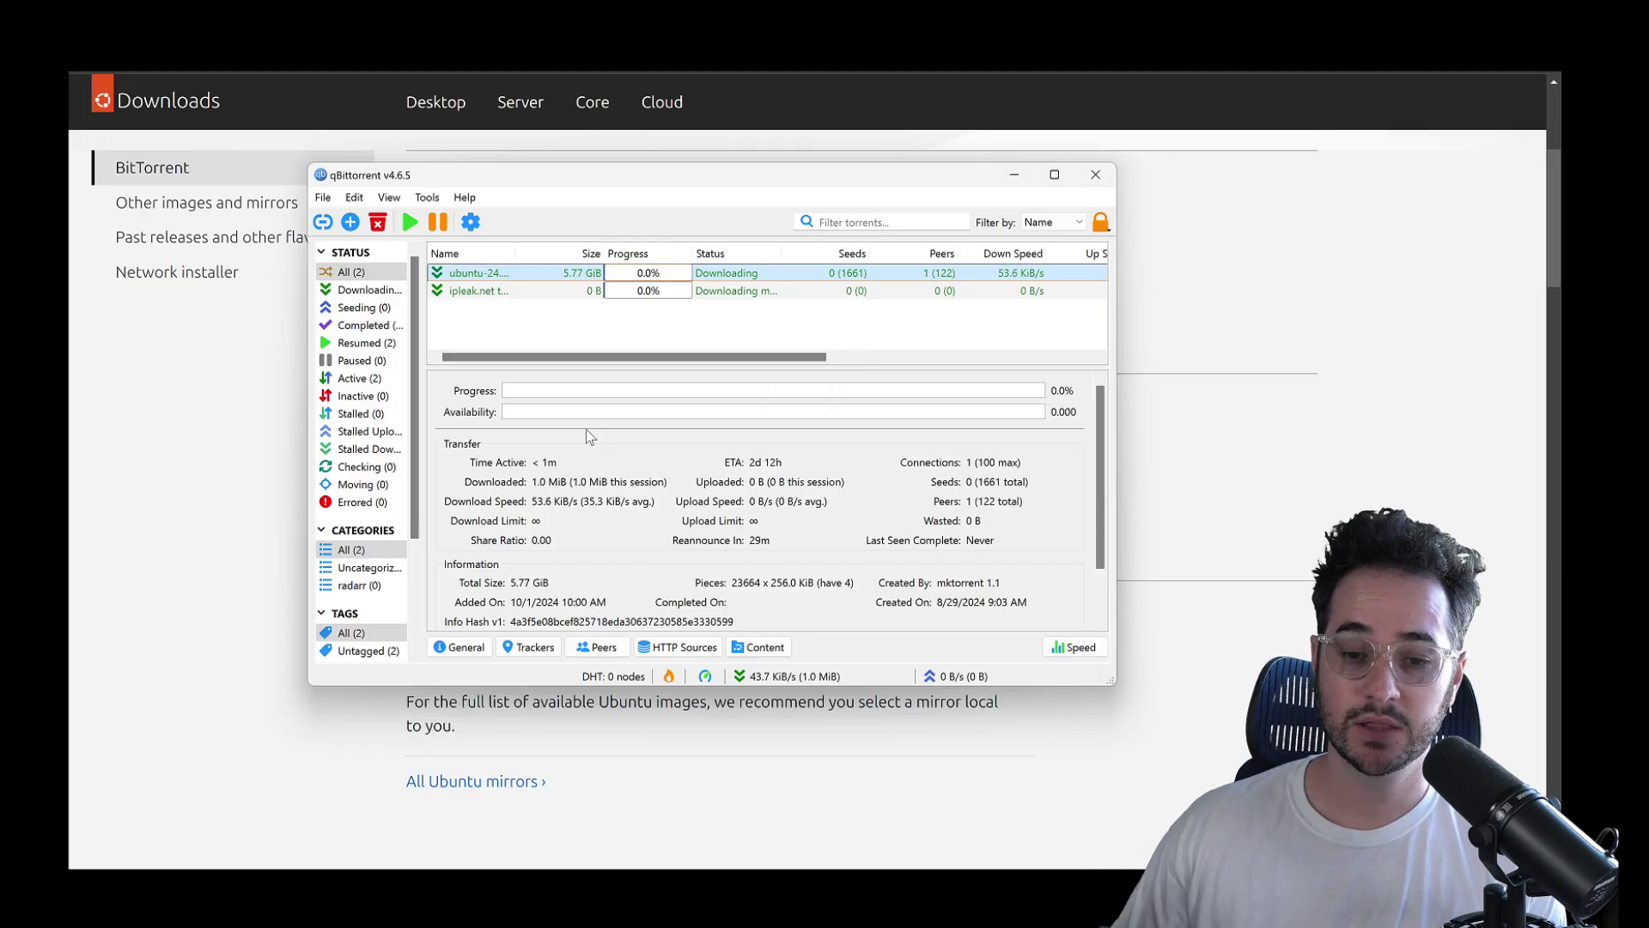
{"action": "left_click", "coordinate": [1255, 609]}
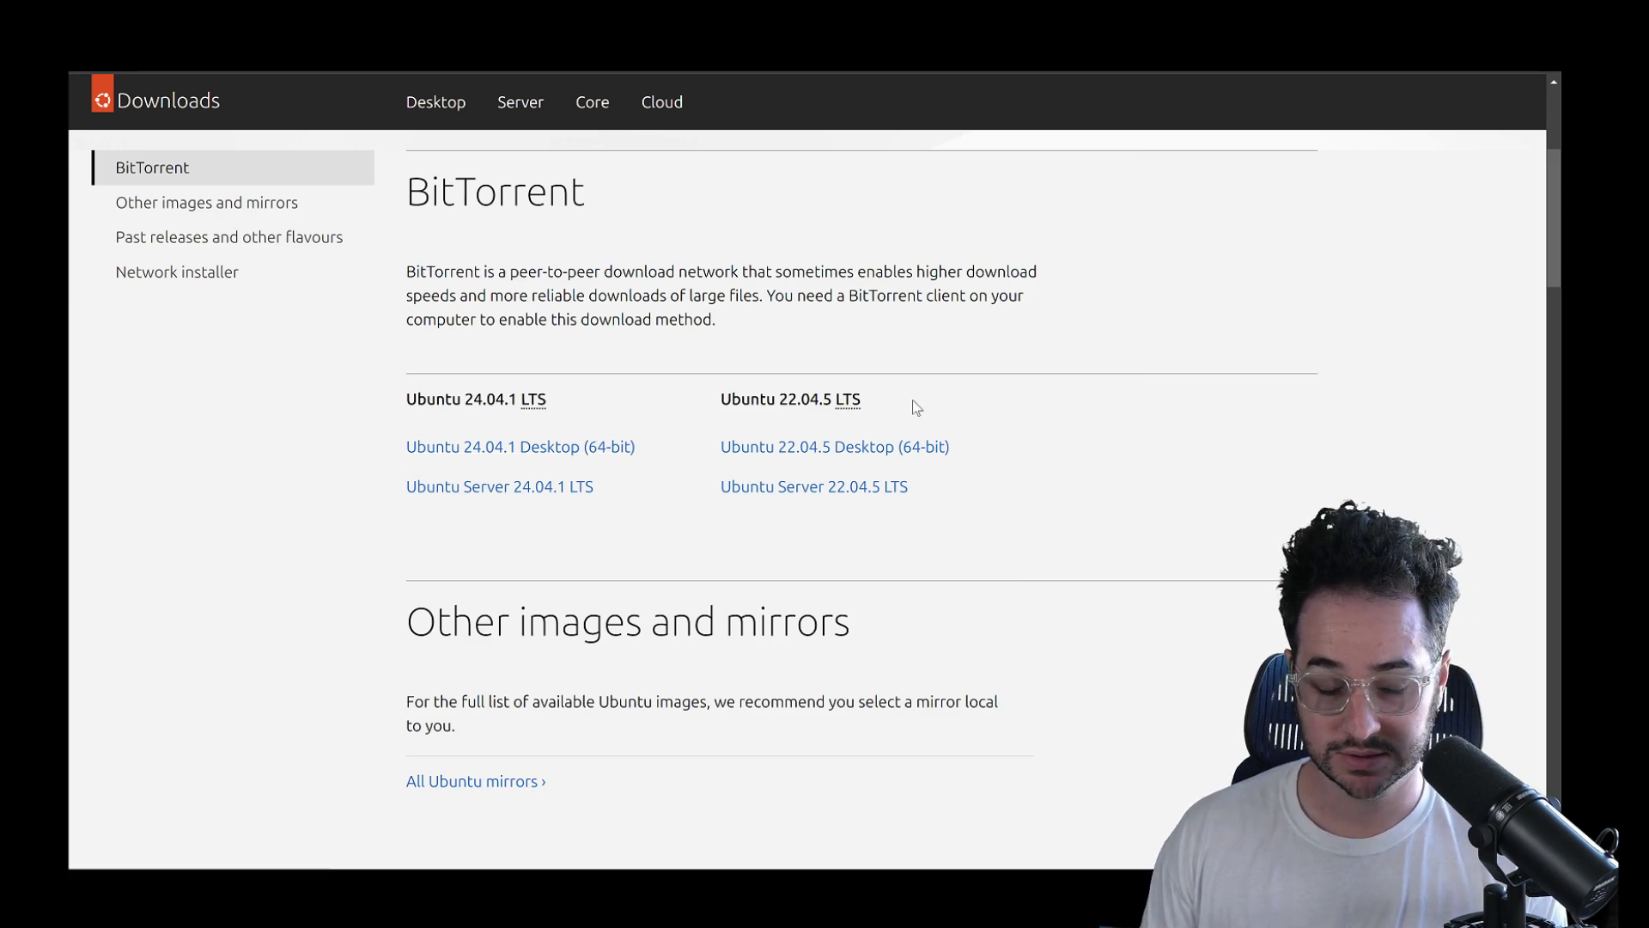
{"action": "key", "text": "alt+Tab"}
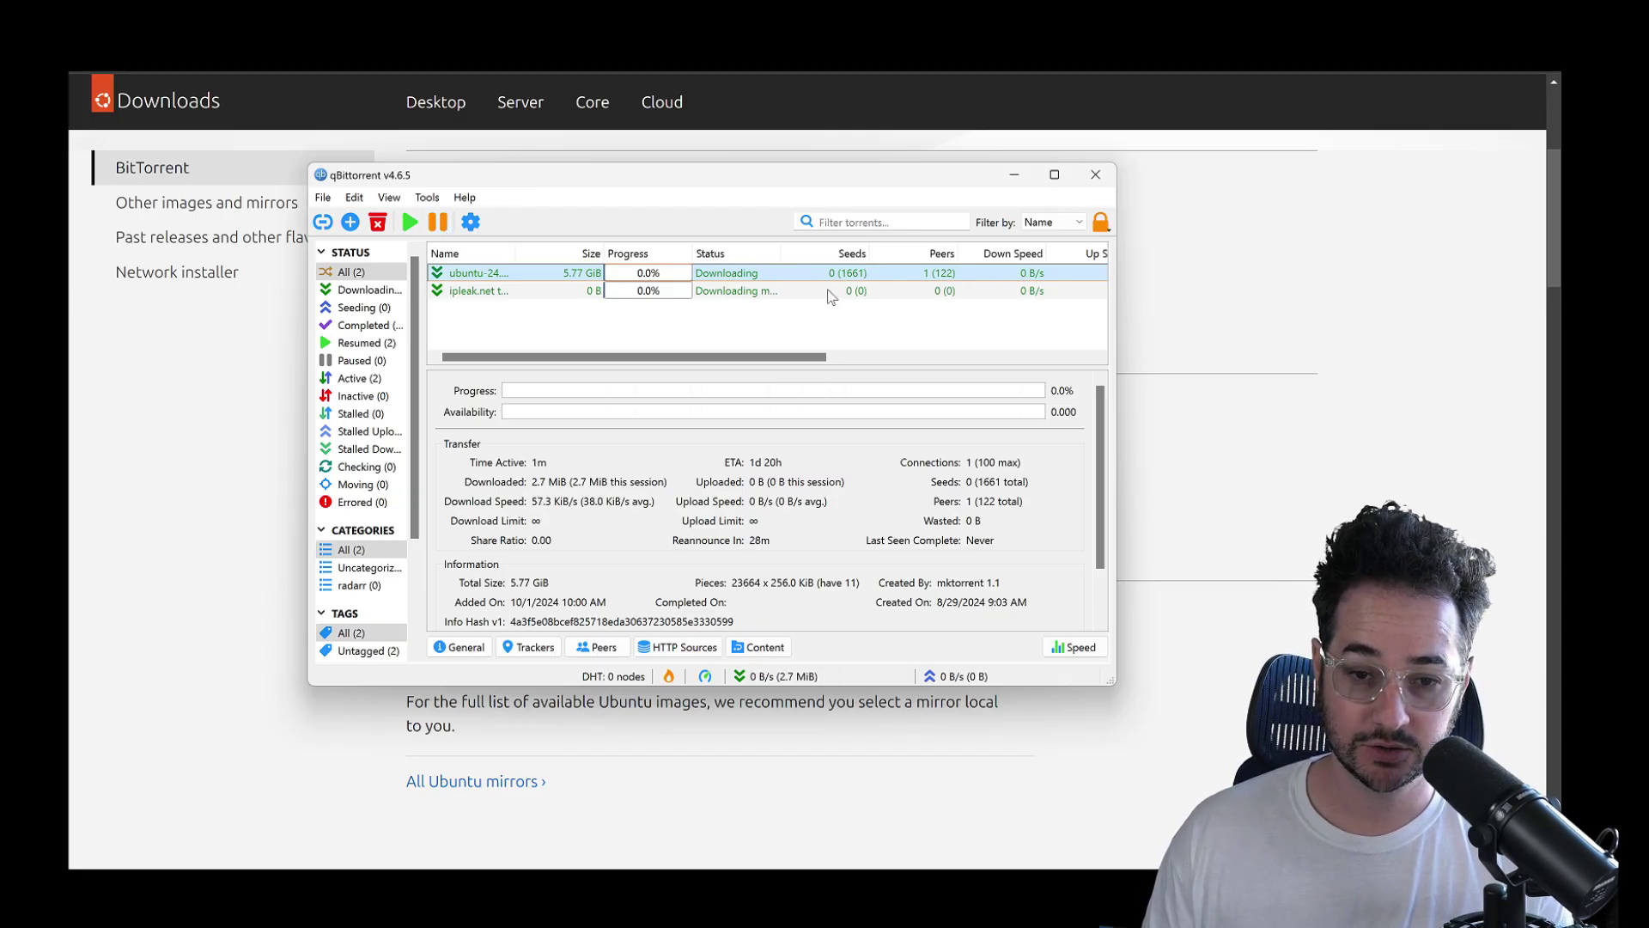
{"action": "left_click", "coordinate": [765, 292]}
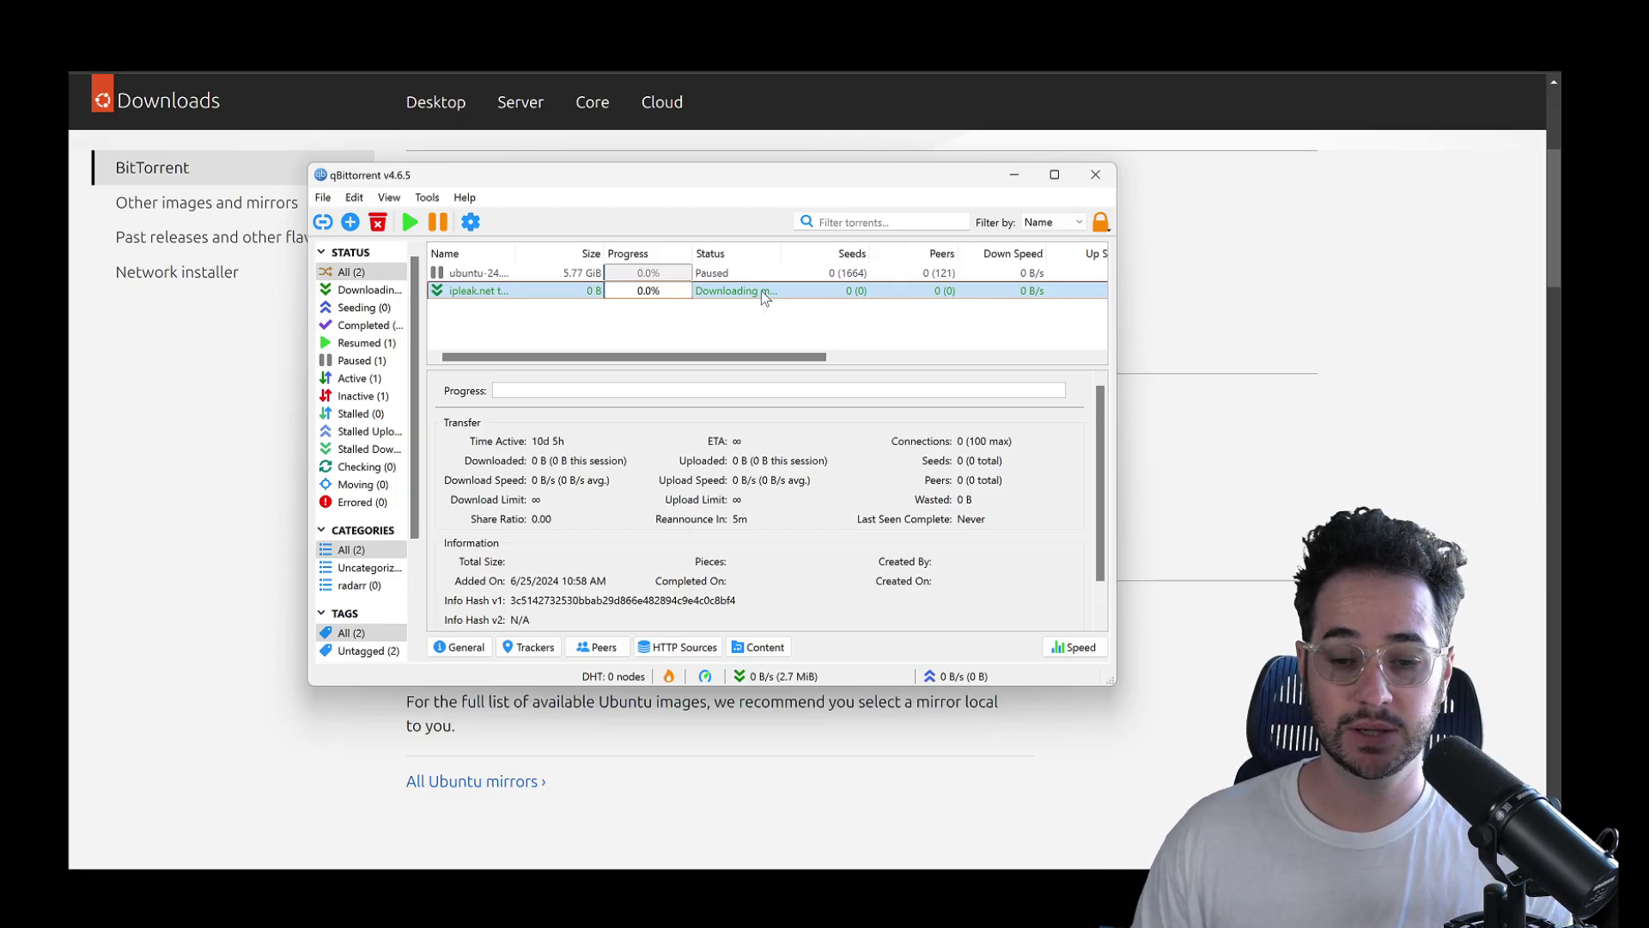
View the ipleak.net torrent's Trackers tab, then its empty Peers list
{"action": "left_click", "coordinate": [558, 647]}
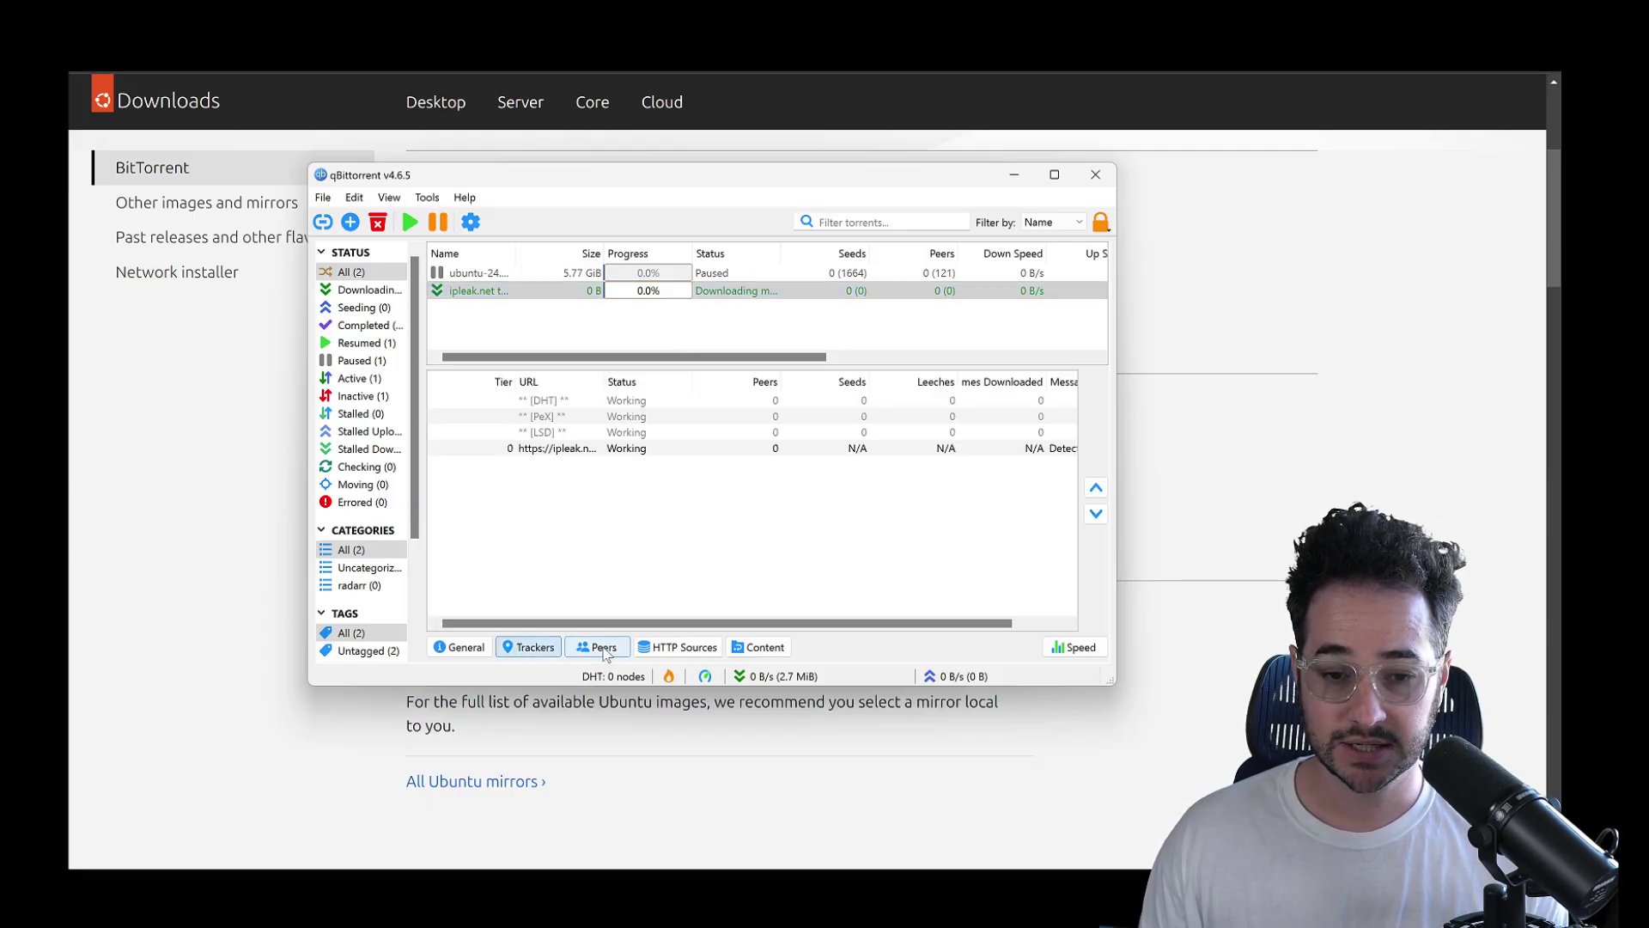
{"action": "left_click", "coordinate": [601, 650]}
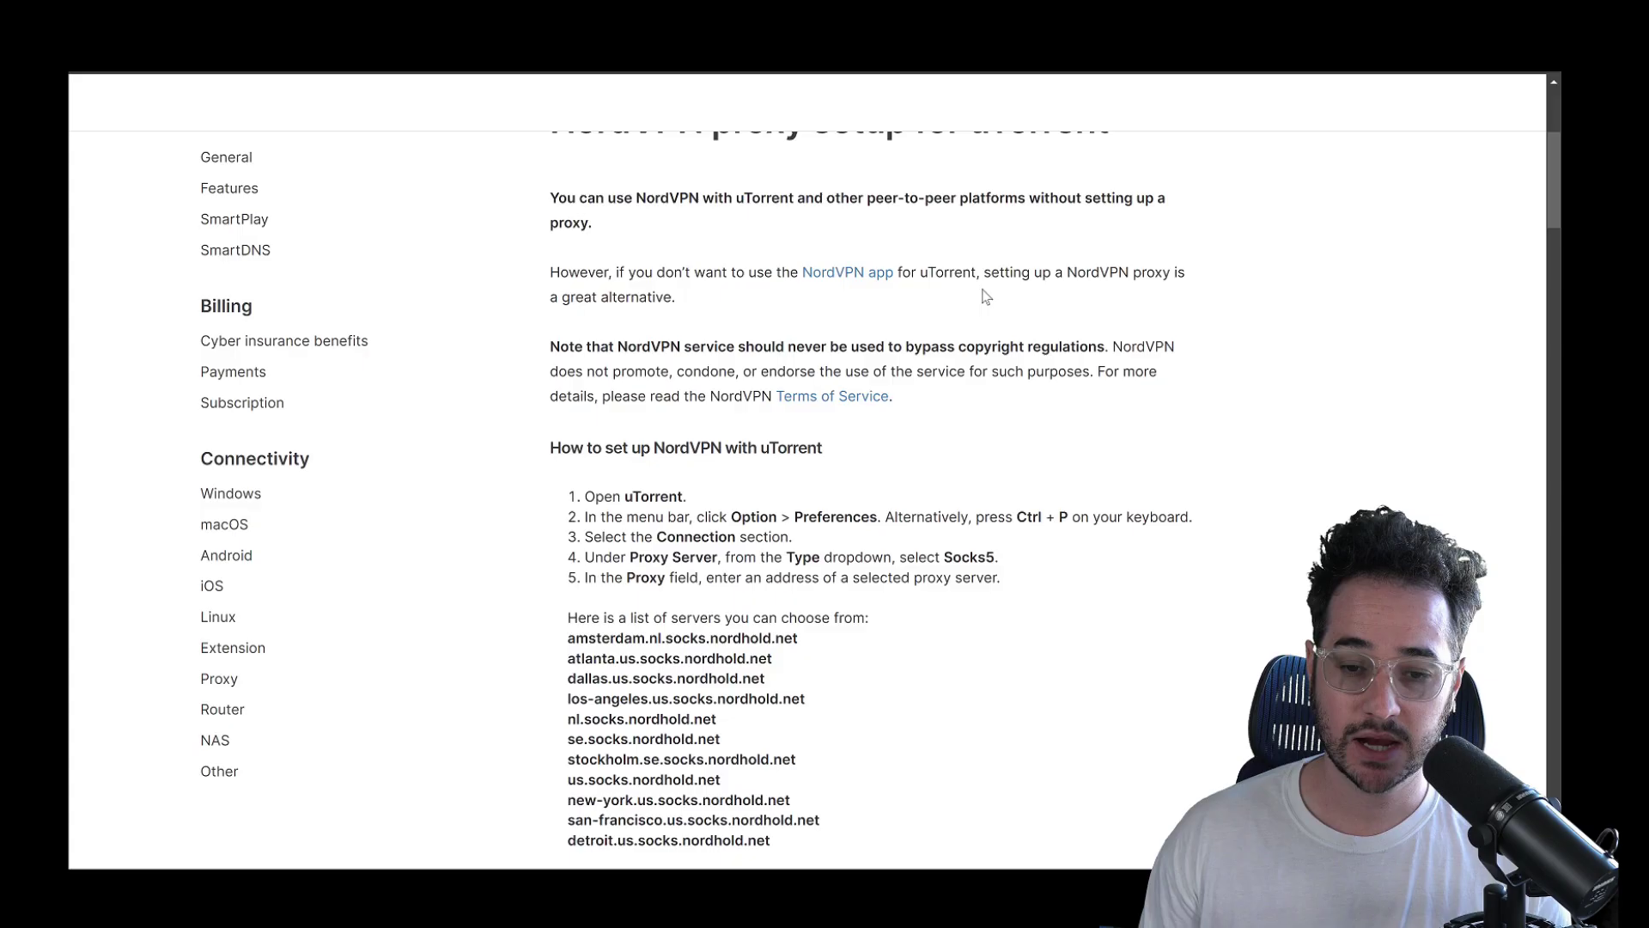
Scroll the NordVPN guide past the uTorrent setup heading to port 1080 and step 7's checkboxes
{"action": "scroll", "coordinate": [986, 297], "scroll_direction": "down", "scroll_amount": 3}
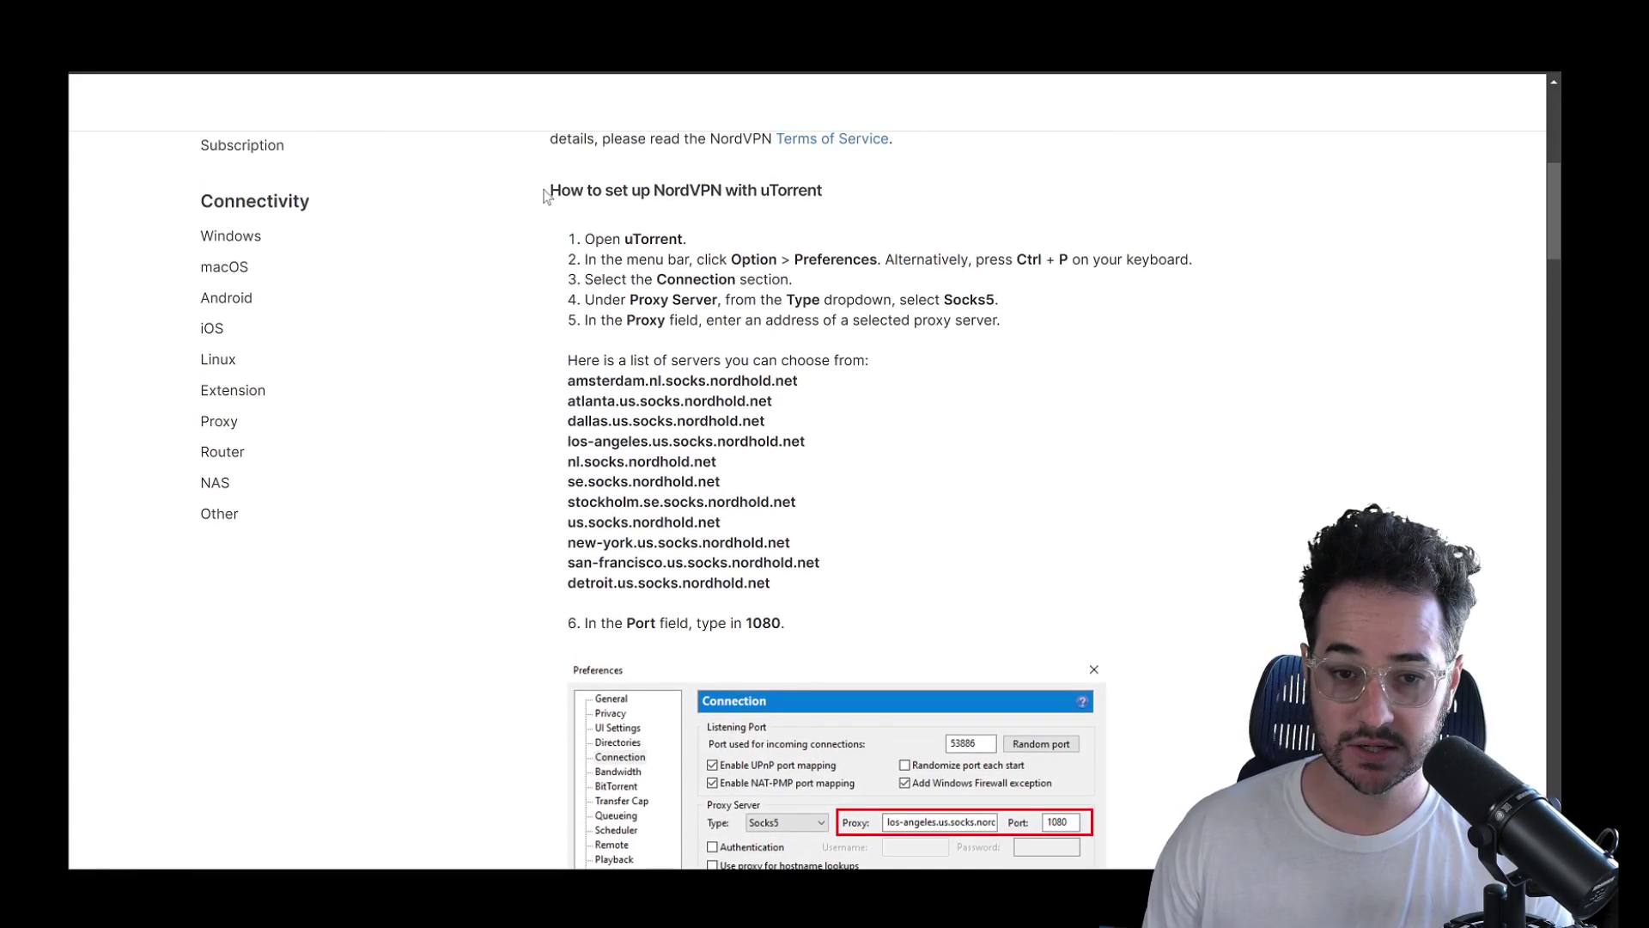
{"action": "left_click_drag", "start_coordinate": [546, 197], "coordinate": [910, 206]}
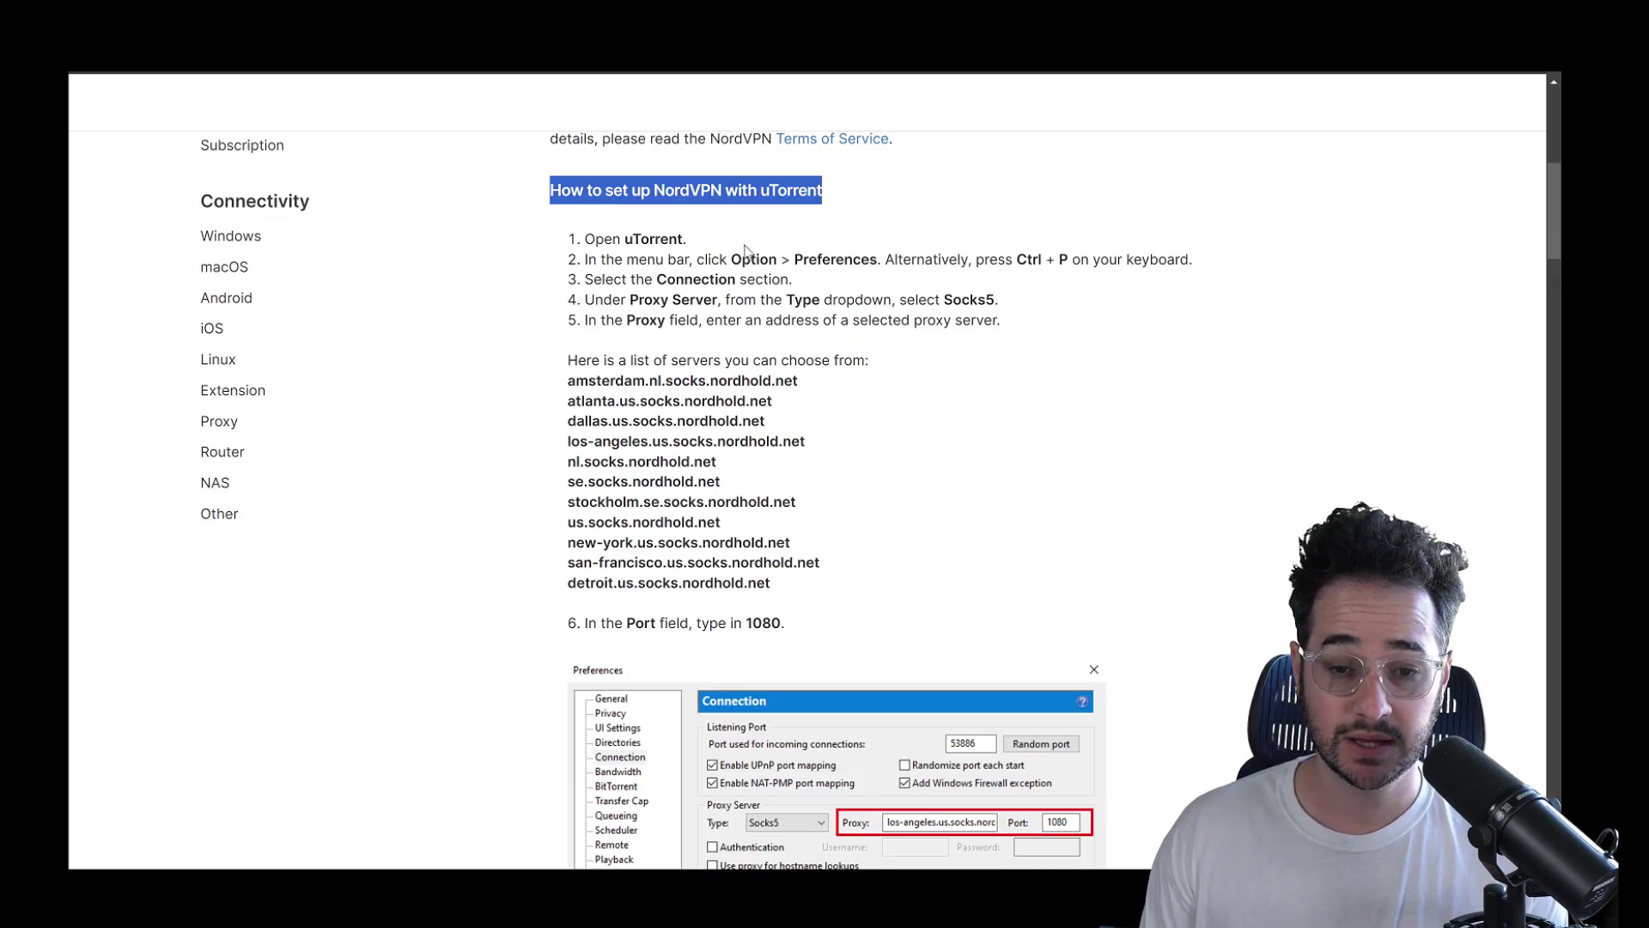
{"action": "scroll", "coordinate": [746, 250], "scroll_direction": "down", "scroll_amount": 1}
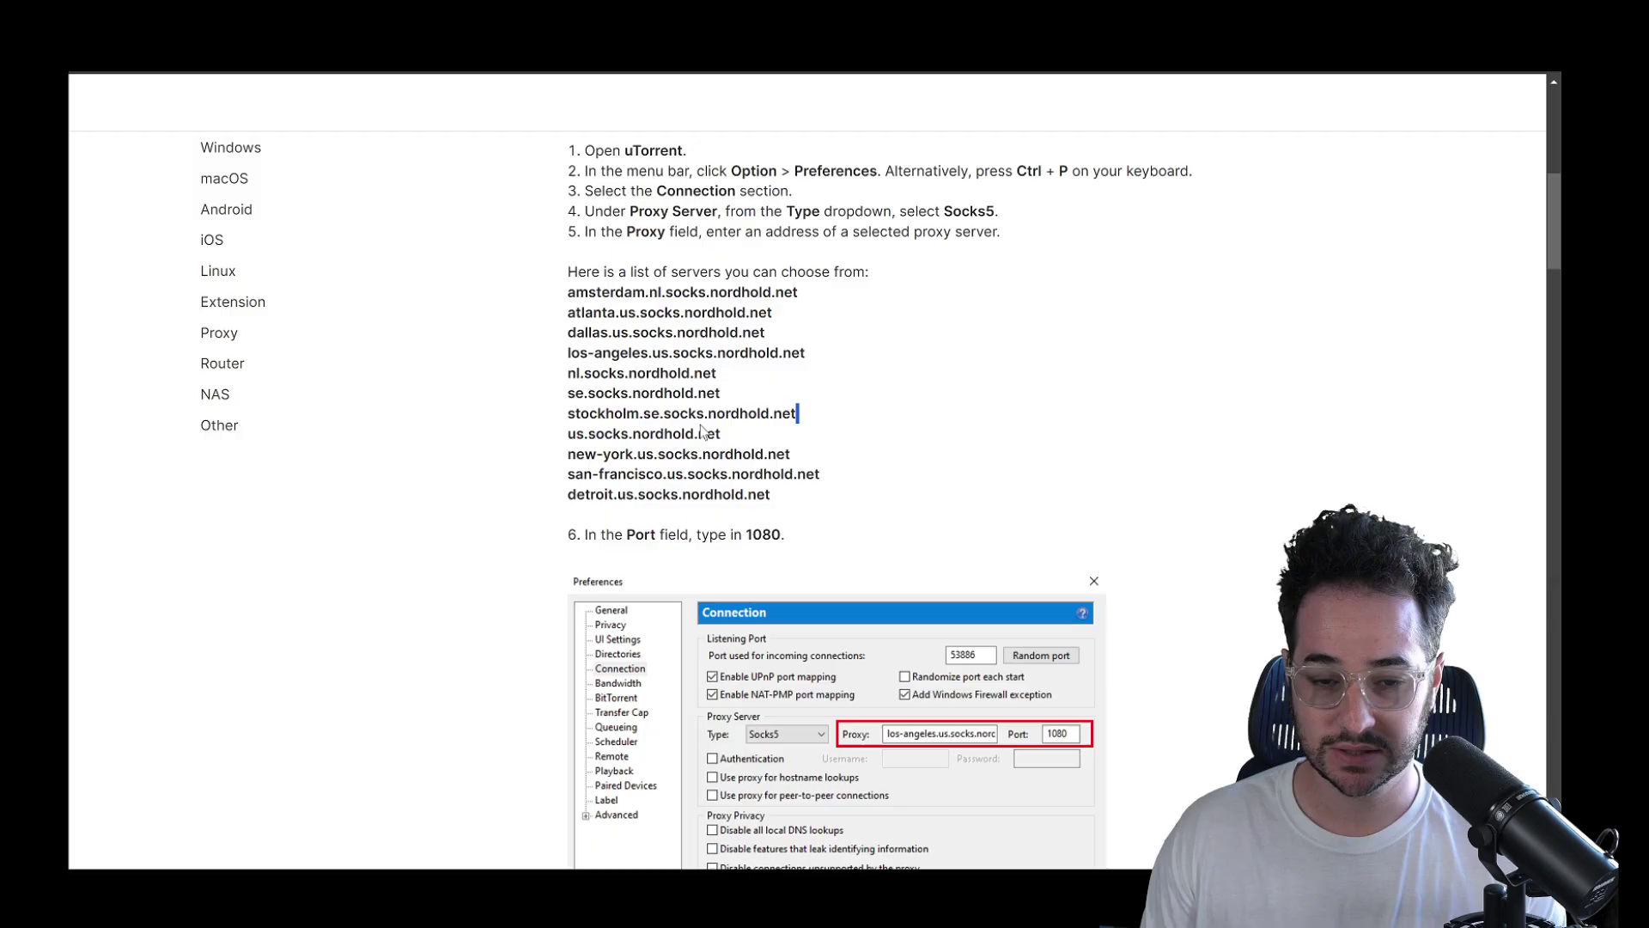
{"action": "scroll", "coordinate": [1019, 747], "scroll_direction": "down", "scroll_amount": 3}
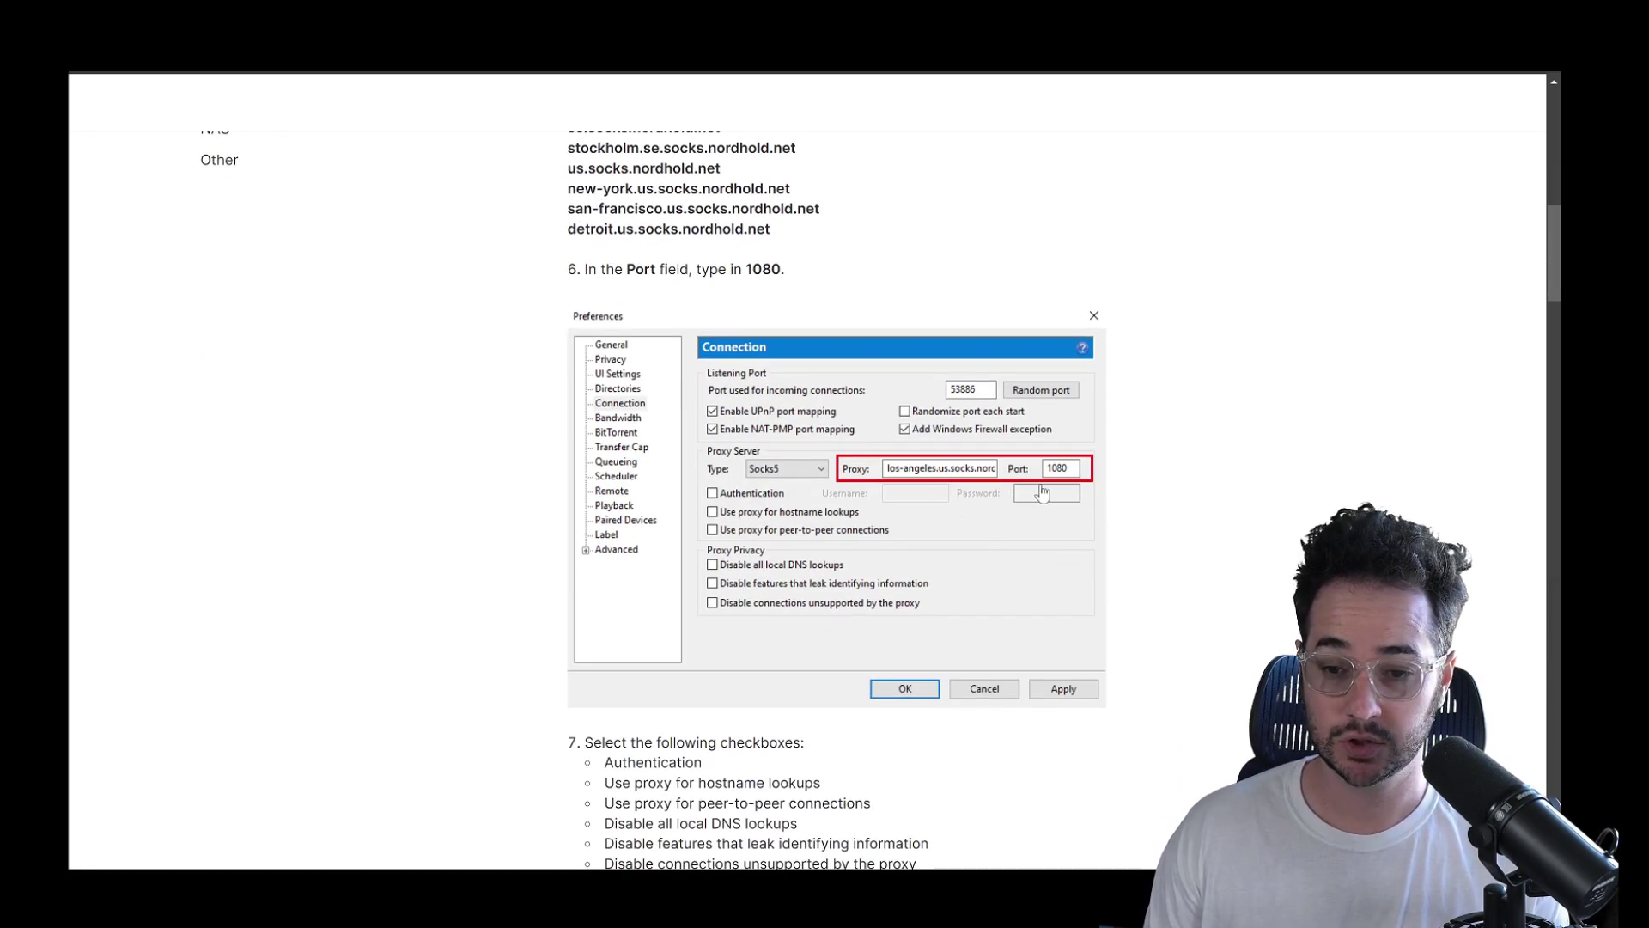
Open qBittorrent's Tools > Options Connection page showing the SOCKS5 nordhold.net proxy on port 1080
{"action": "key", "text": "alt+Tab"}
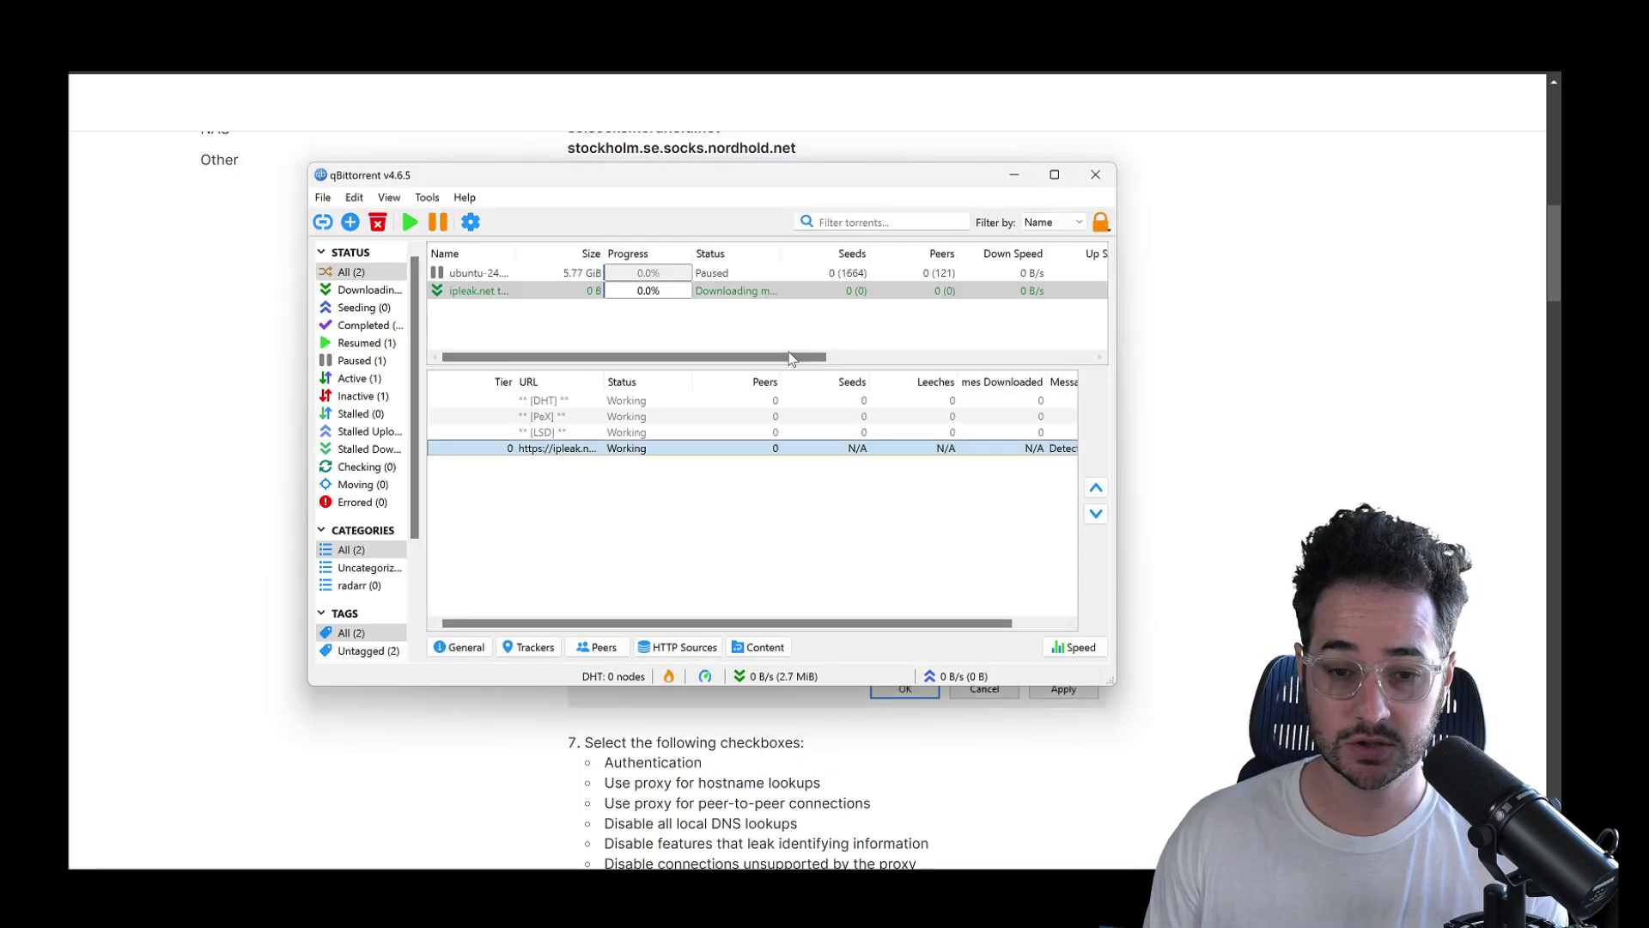
{"action": "left_click", "coordinate": [427, 197]}
{"action": "left_click", "coordinate": [502, 270]}
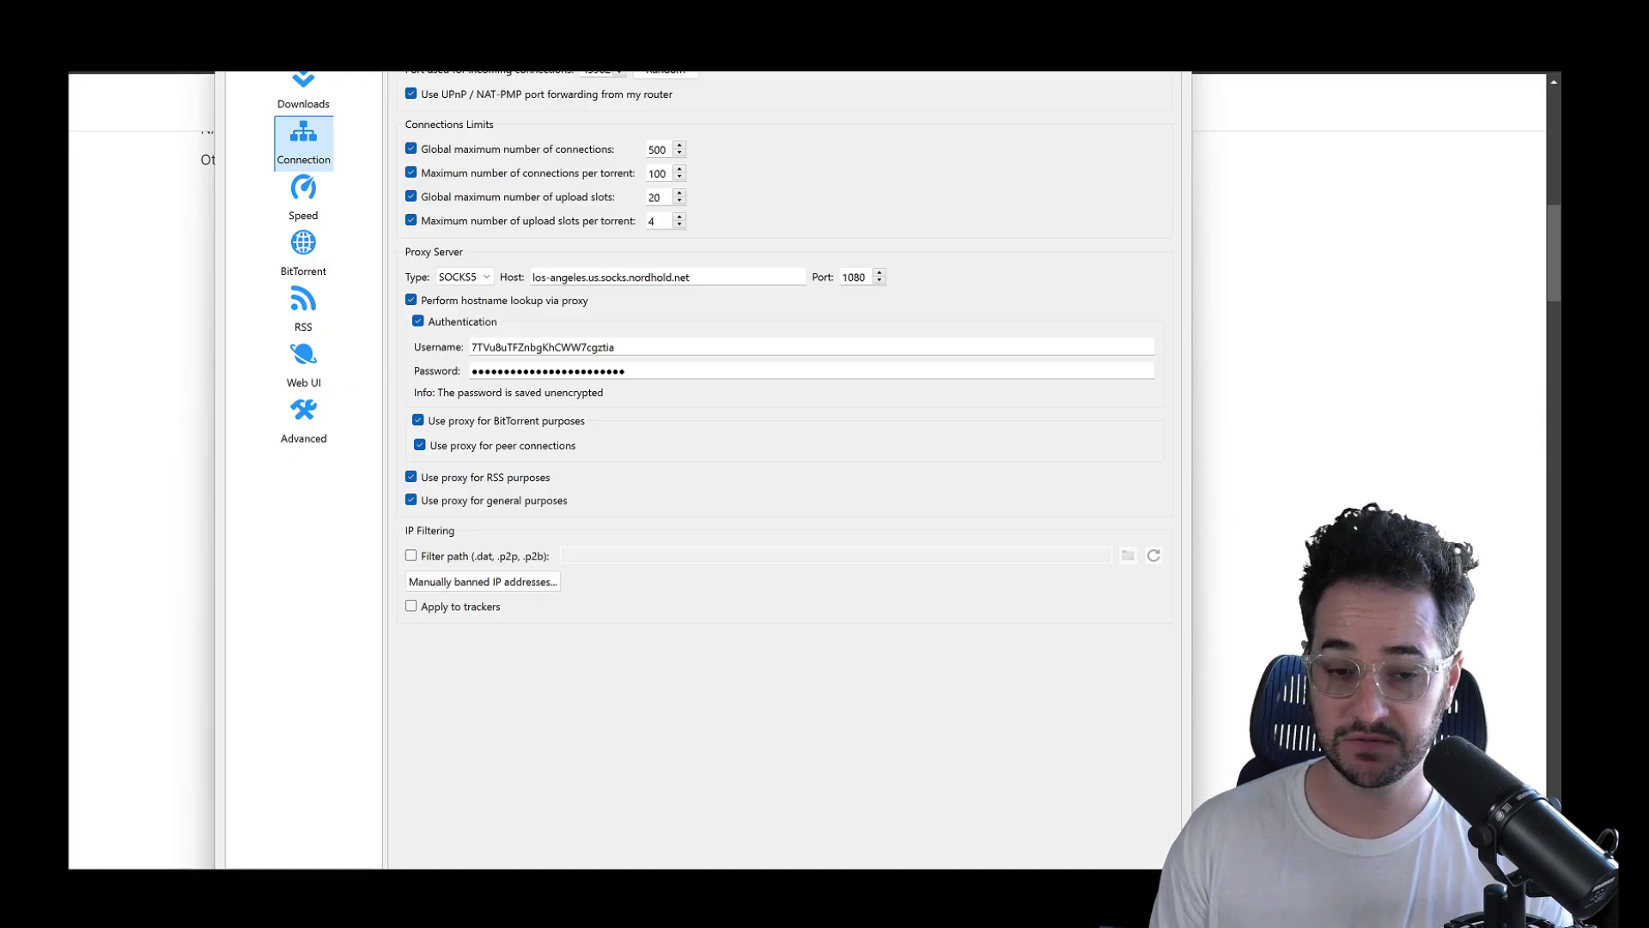
Scroll the NordVPN guide to 'How to check if your proxy setup is working', then return to qBittorrent
{"action": "key", "text": "alt+Tab"}
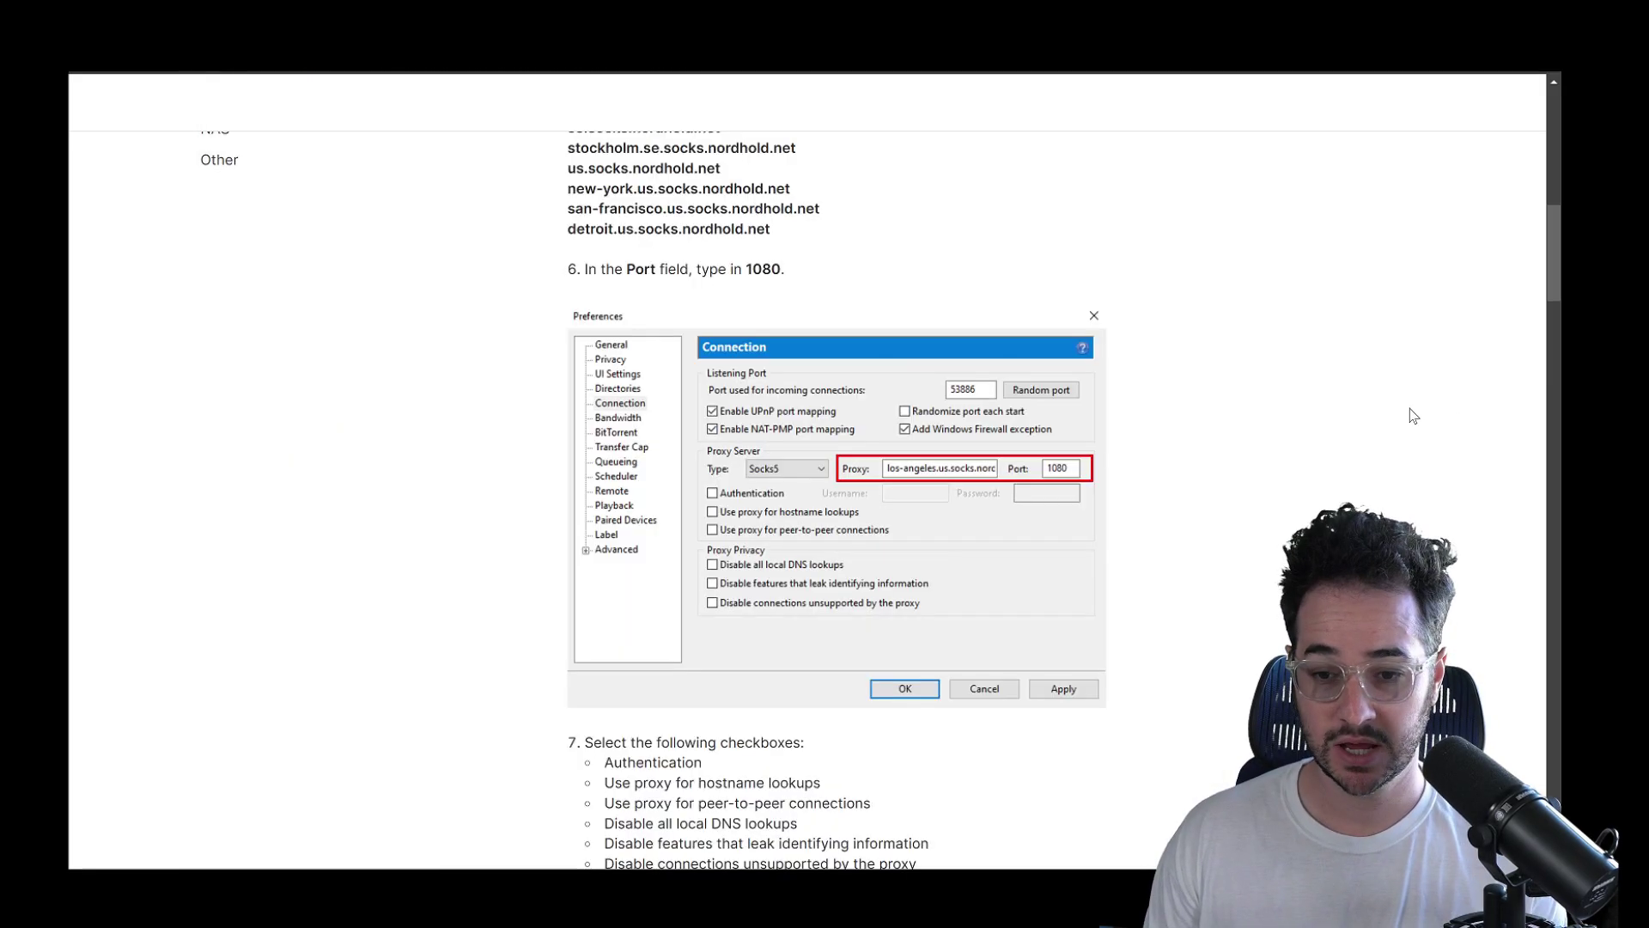
{"action": "scroll", "coordinate": [907, 366], "scroll_direction": "down", "scroll_amount": 5}
{"action": "scroll", "coordinate": [922, 358], "scroll_direction": "down", "scroll_amount": 12}
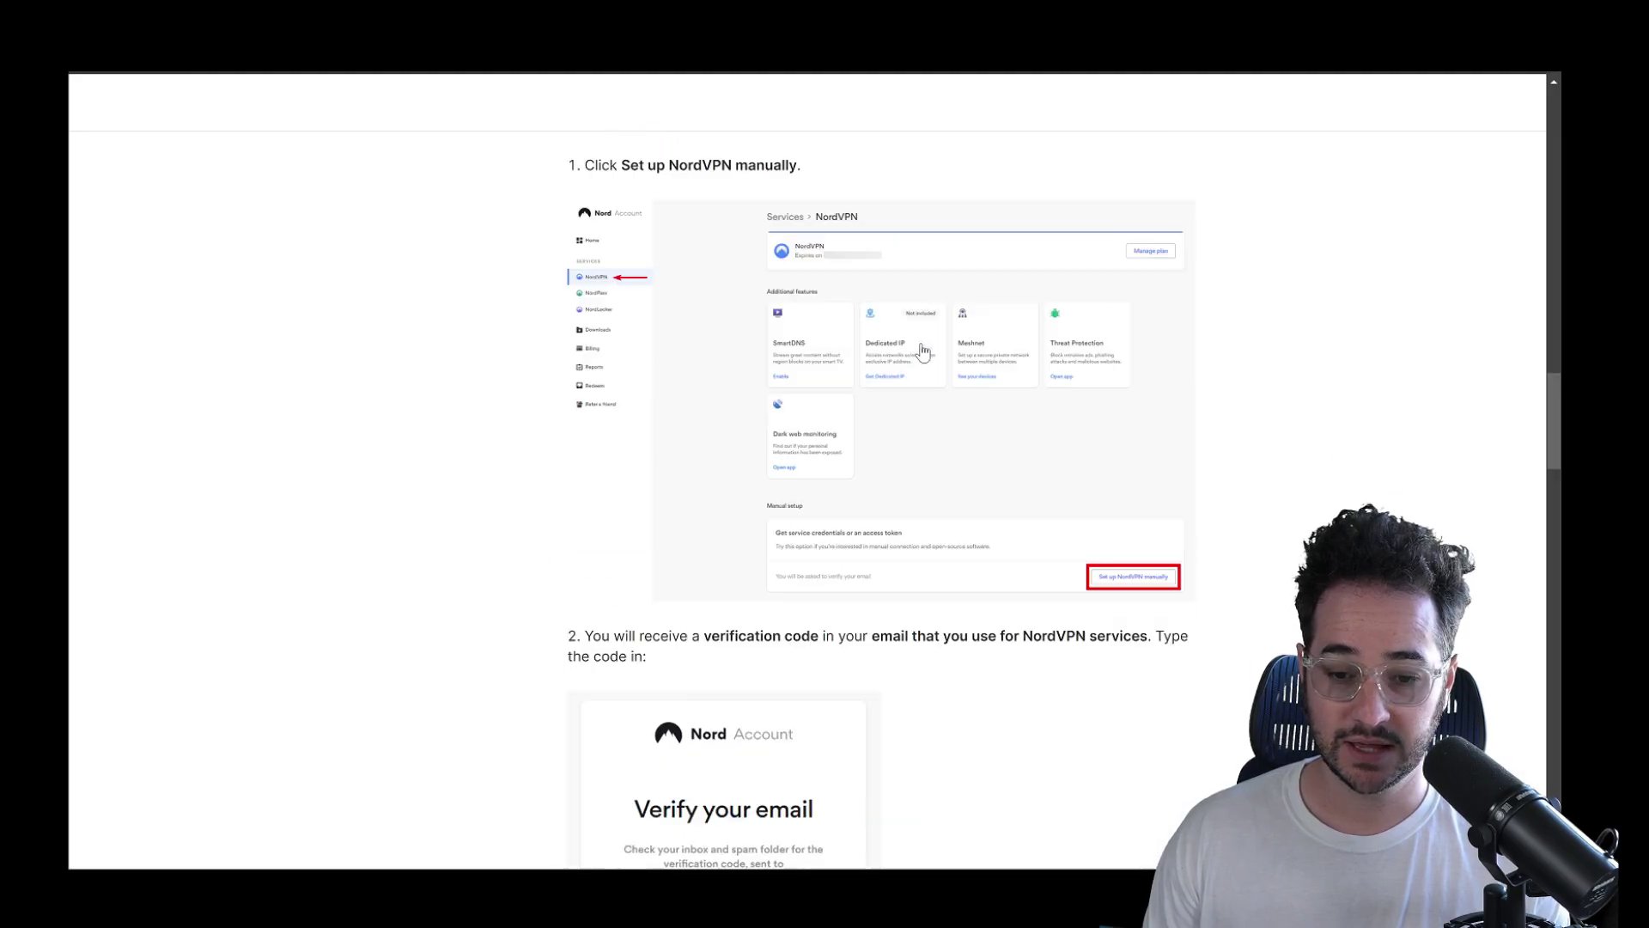
{"action": "scroll", "coordinate": [668, 321], "scroll_direction": "up", "scroll_amount": 2}
{"action": "scroll", "coordinate": [649, 360], "scroll_direction": "down", "scroll_amount": 10}
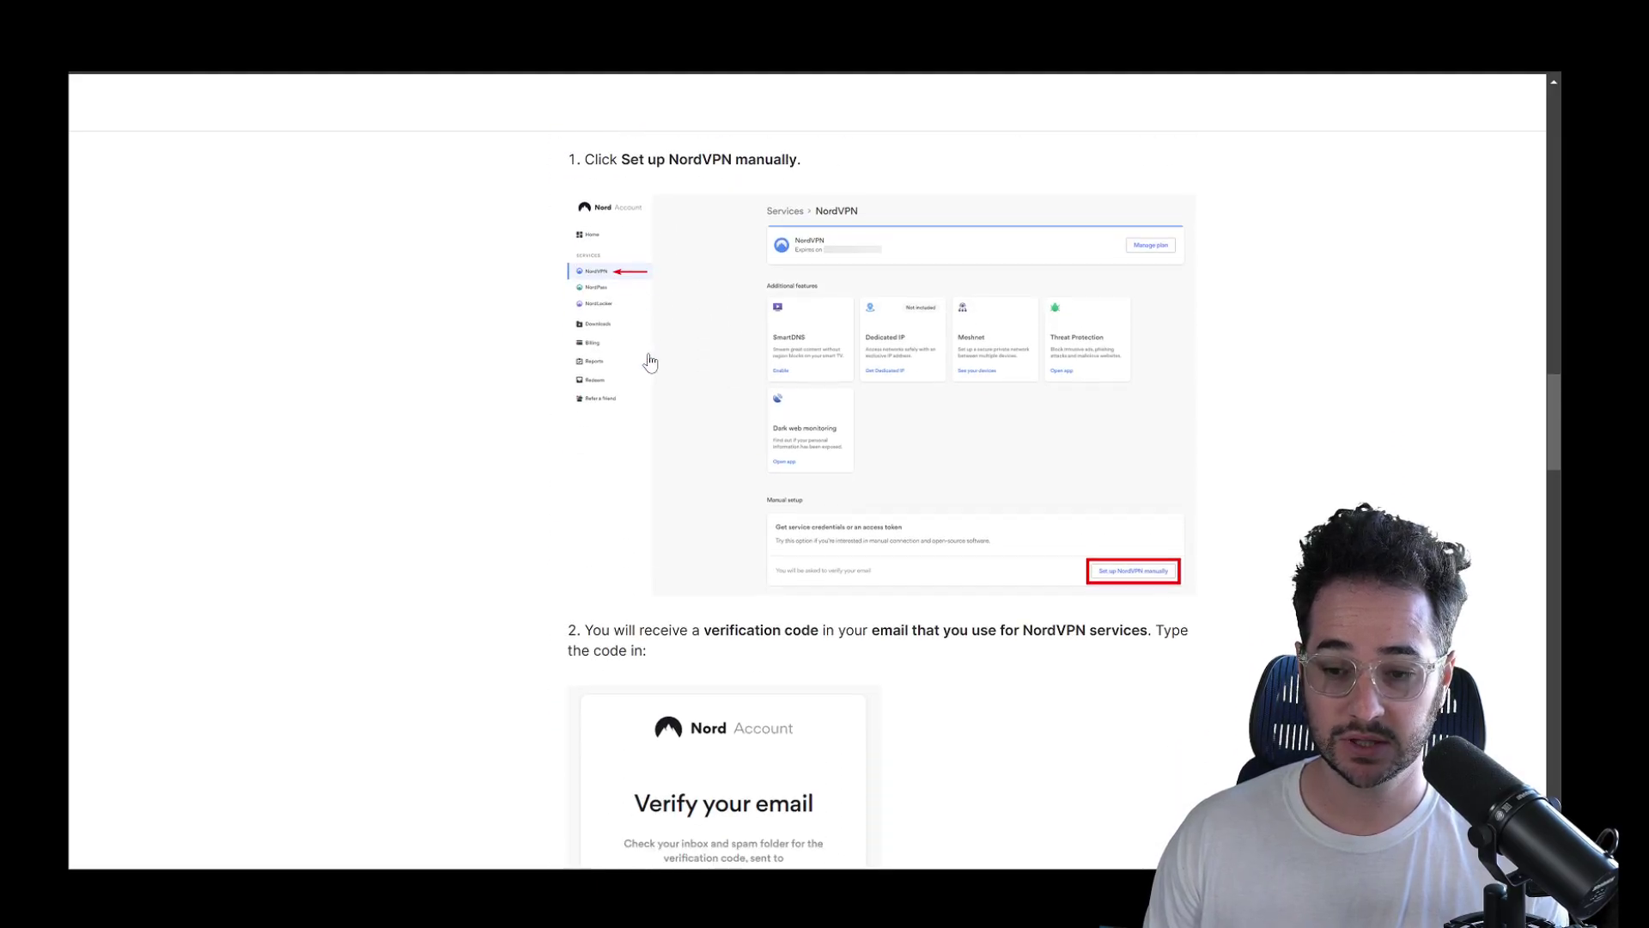
{"action": "scroll", "coordinate": [756, 329], "scroll_direction": "down", "scroll_amount": 2}
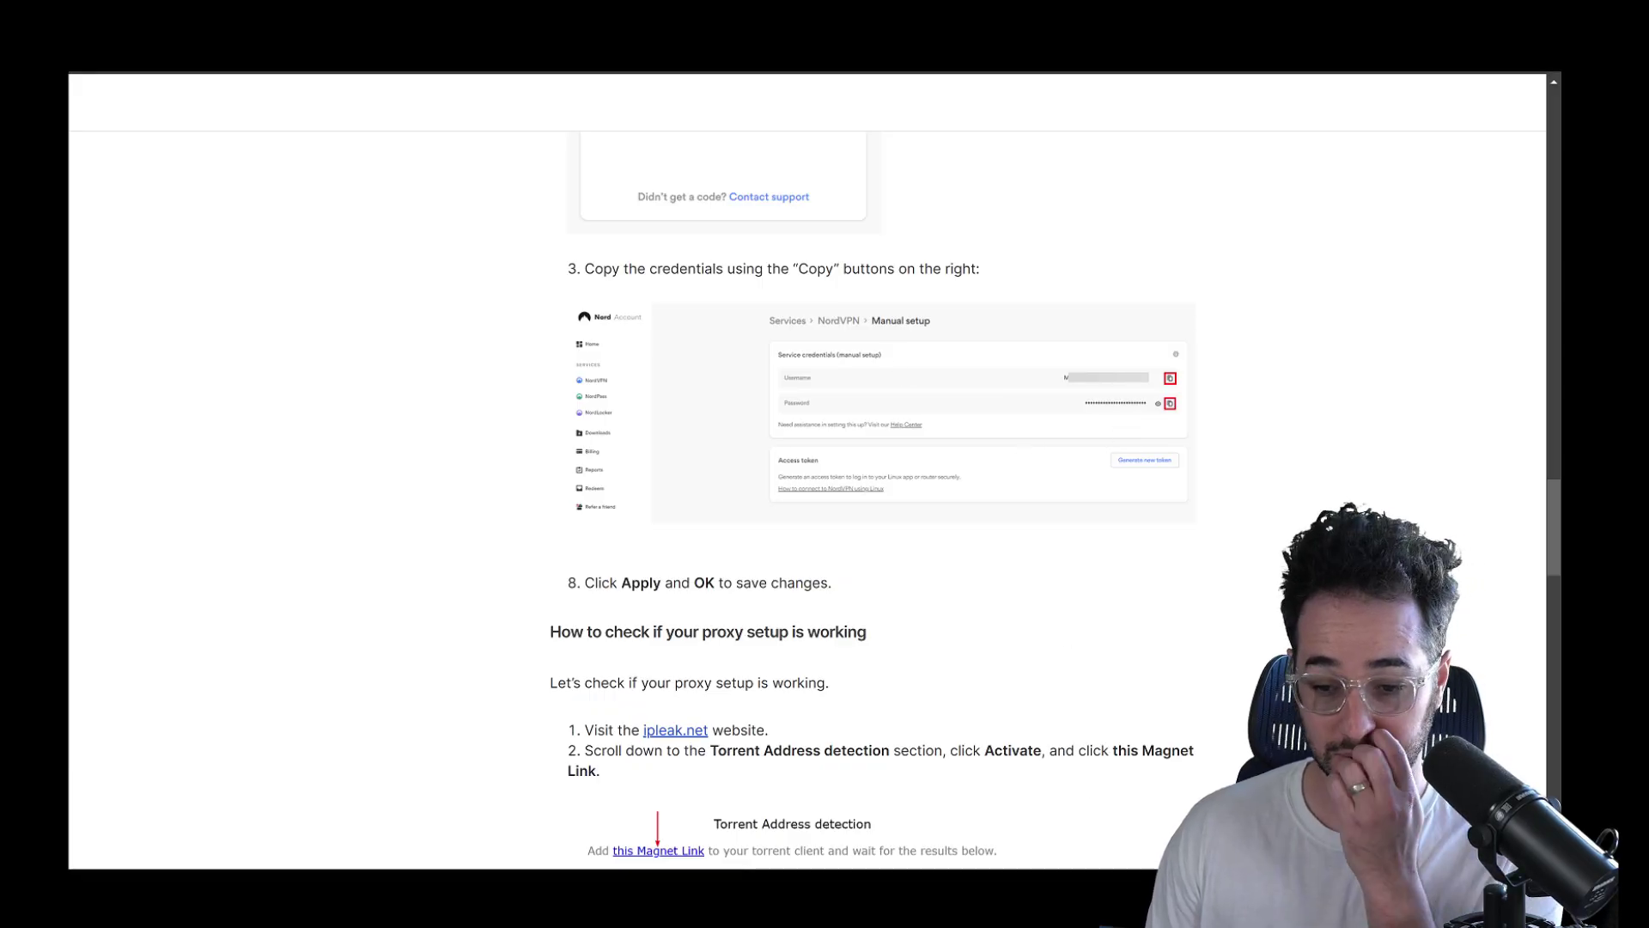
{"action": "key", "text": "alt+Tab"}
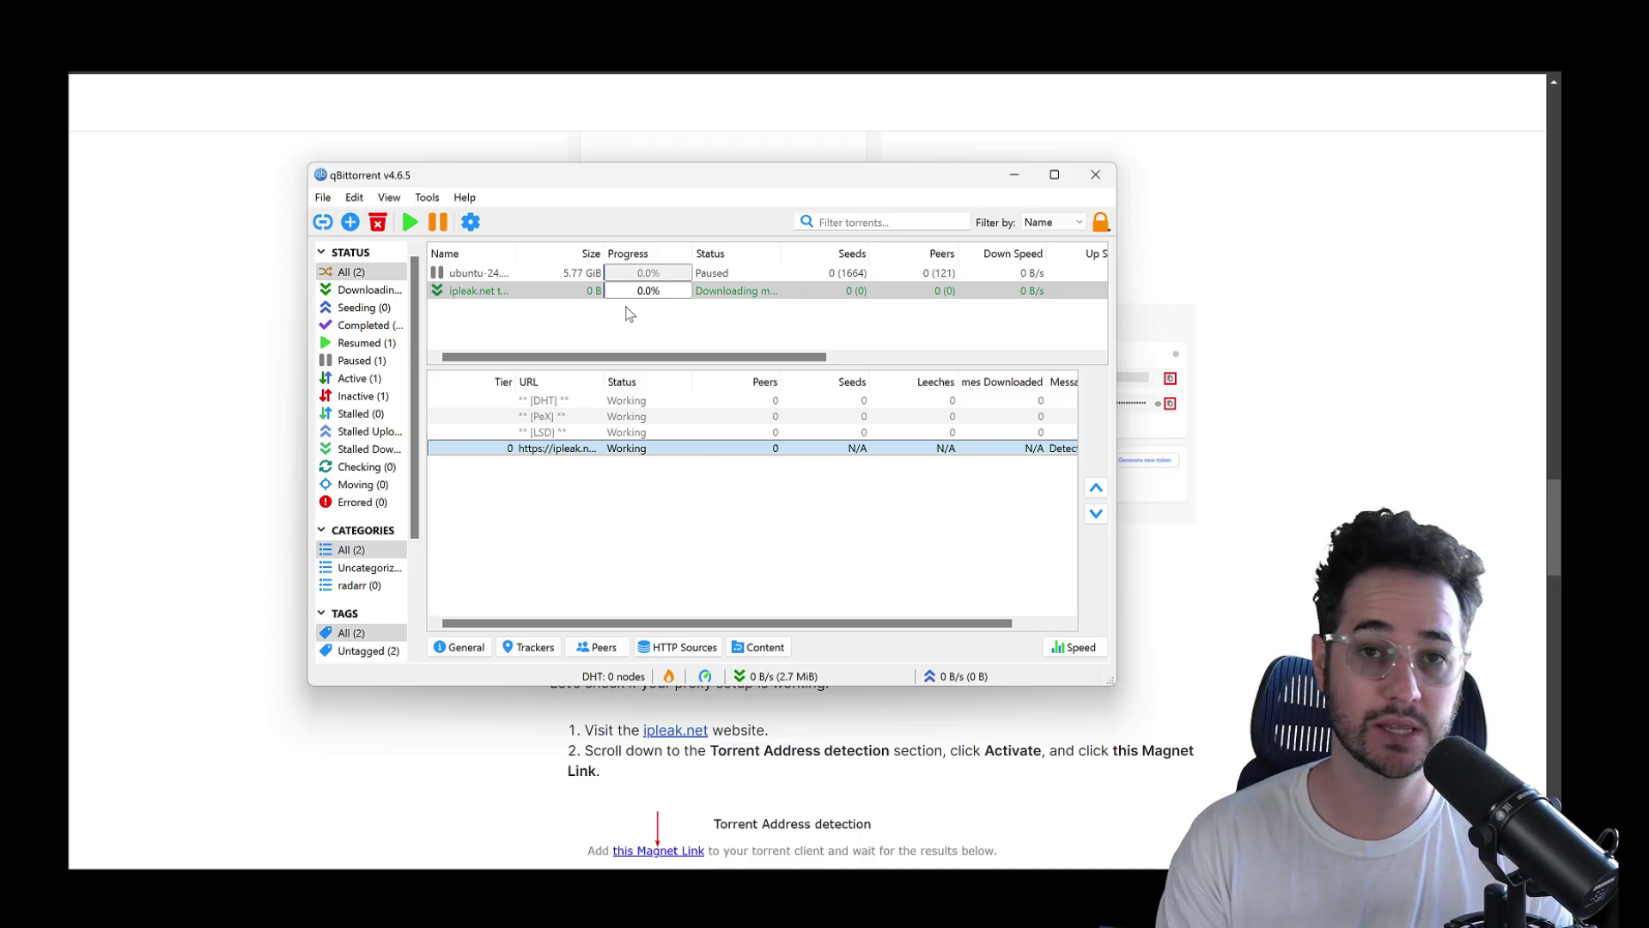
Collapse the Trackers detail panel and select the ipleak.net test torrent
{"action": "left_click", "coordinate": [528, 647]}
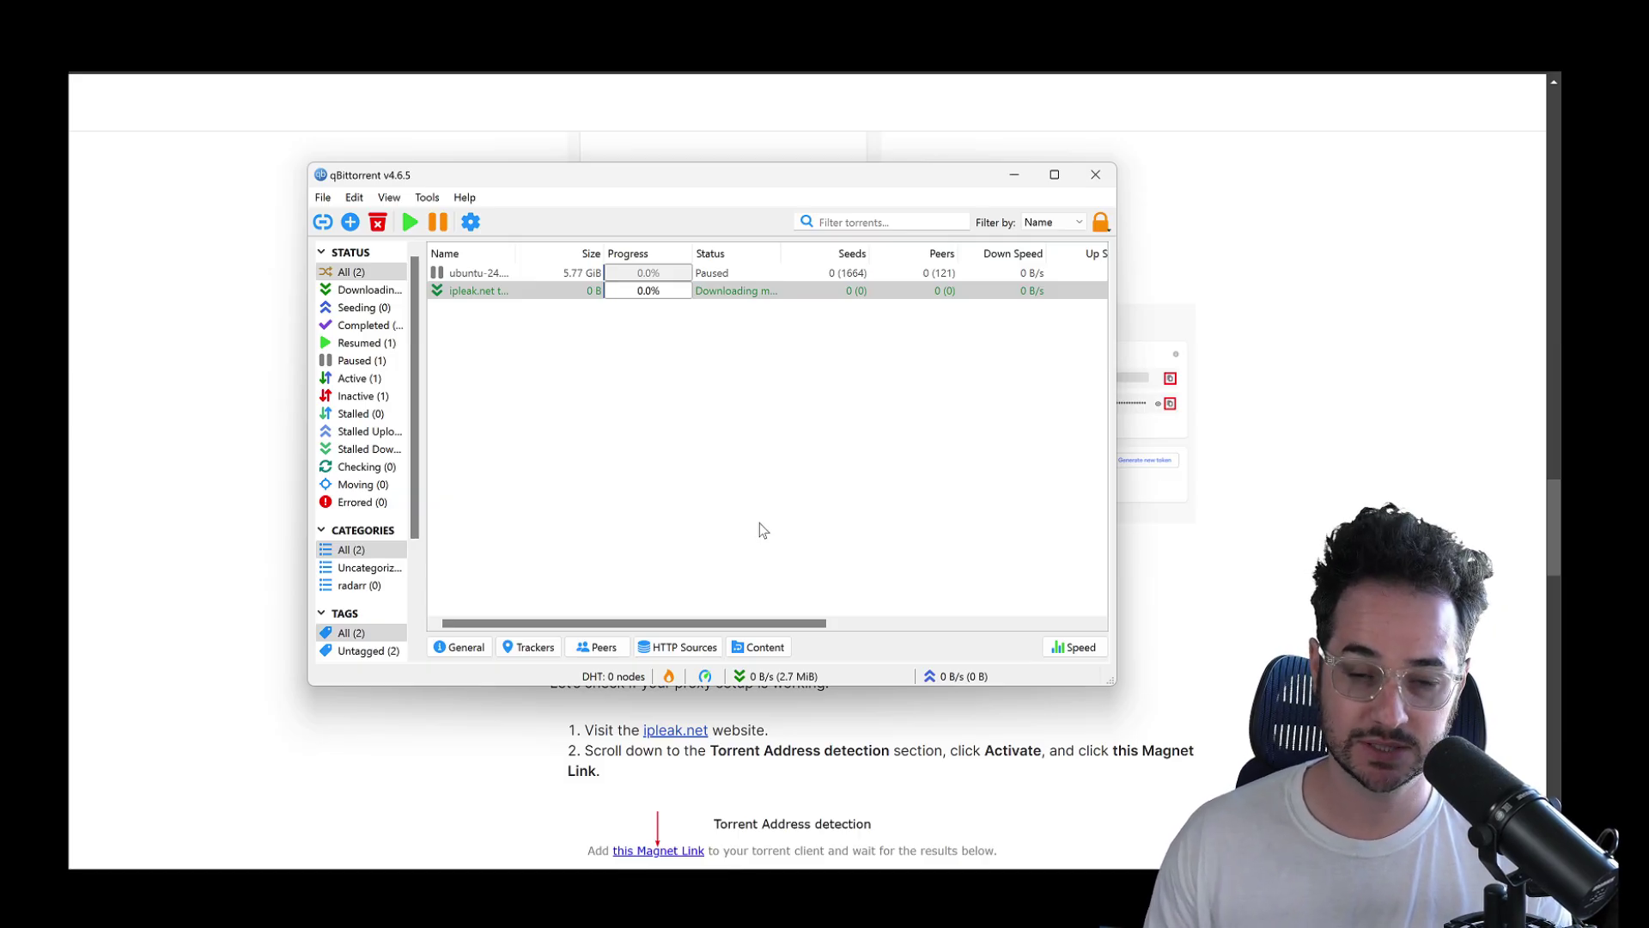
{"action": "left_click", "coordinate": [785, 290]}
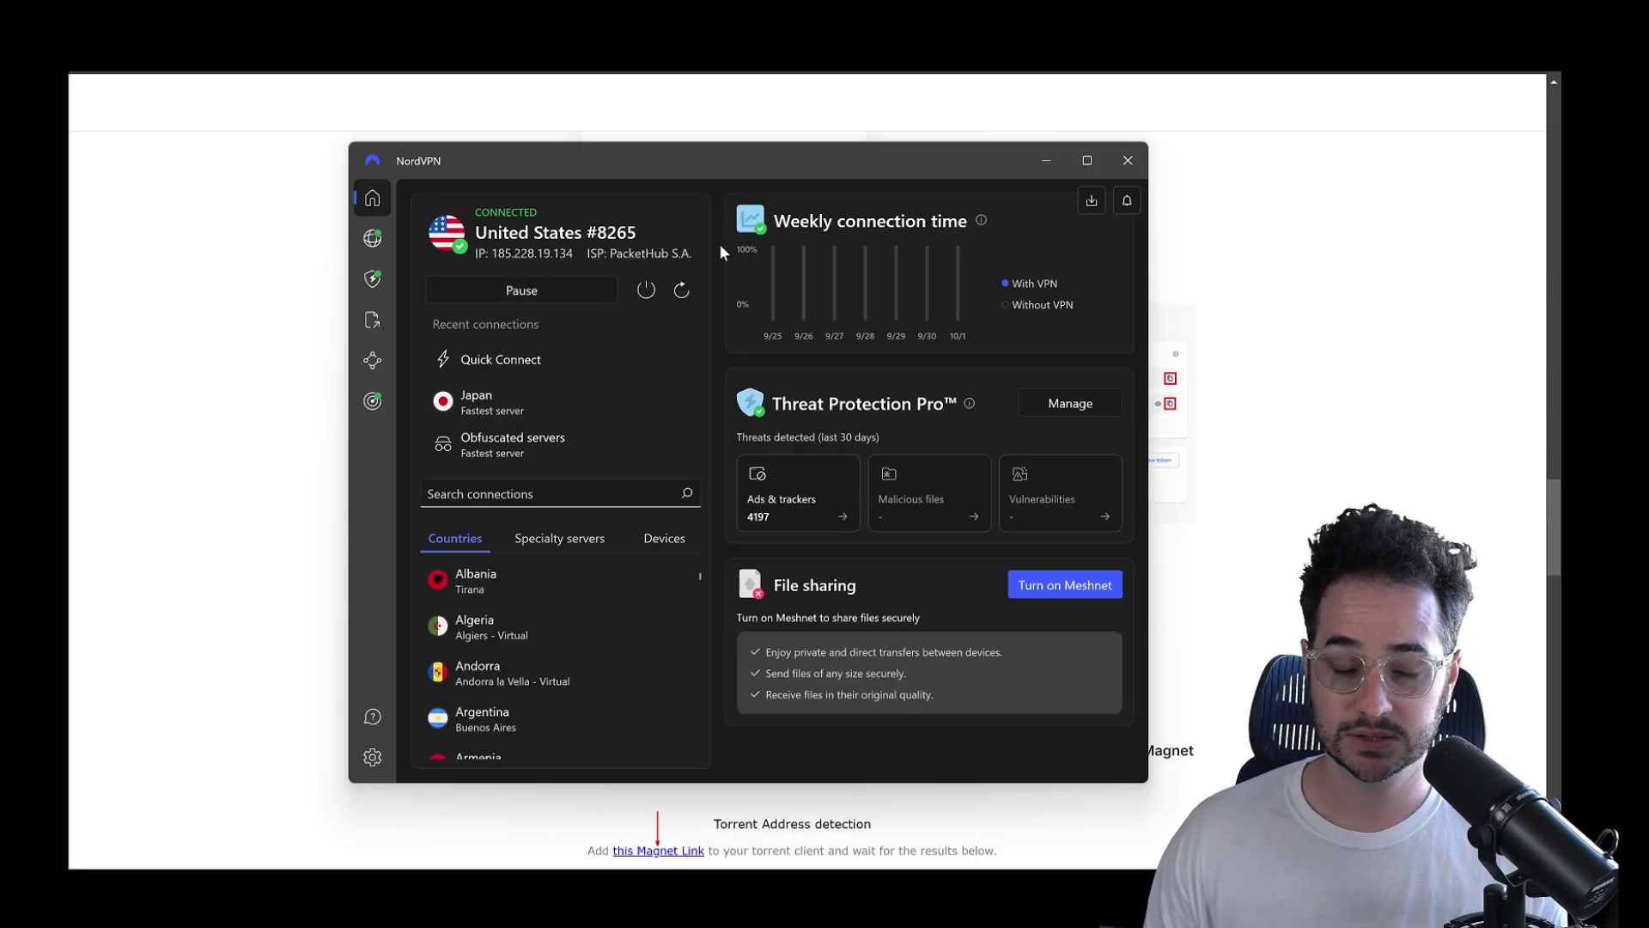
Open NordVPN's Kill Switch settings, nudge qBittorrent down, and bring the Kill Switch page forward
{"action": "left_click", "coordinate": [372, 756]}
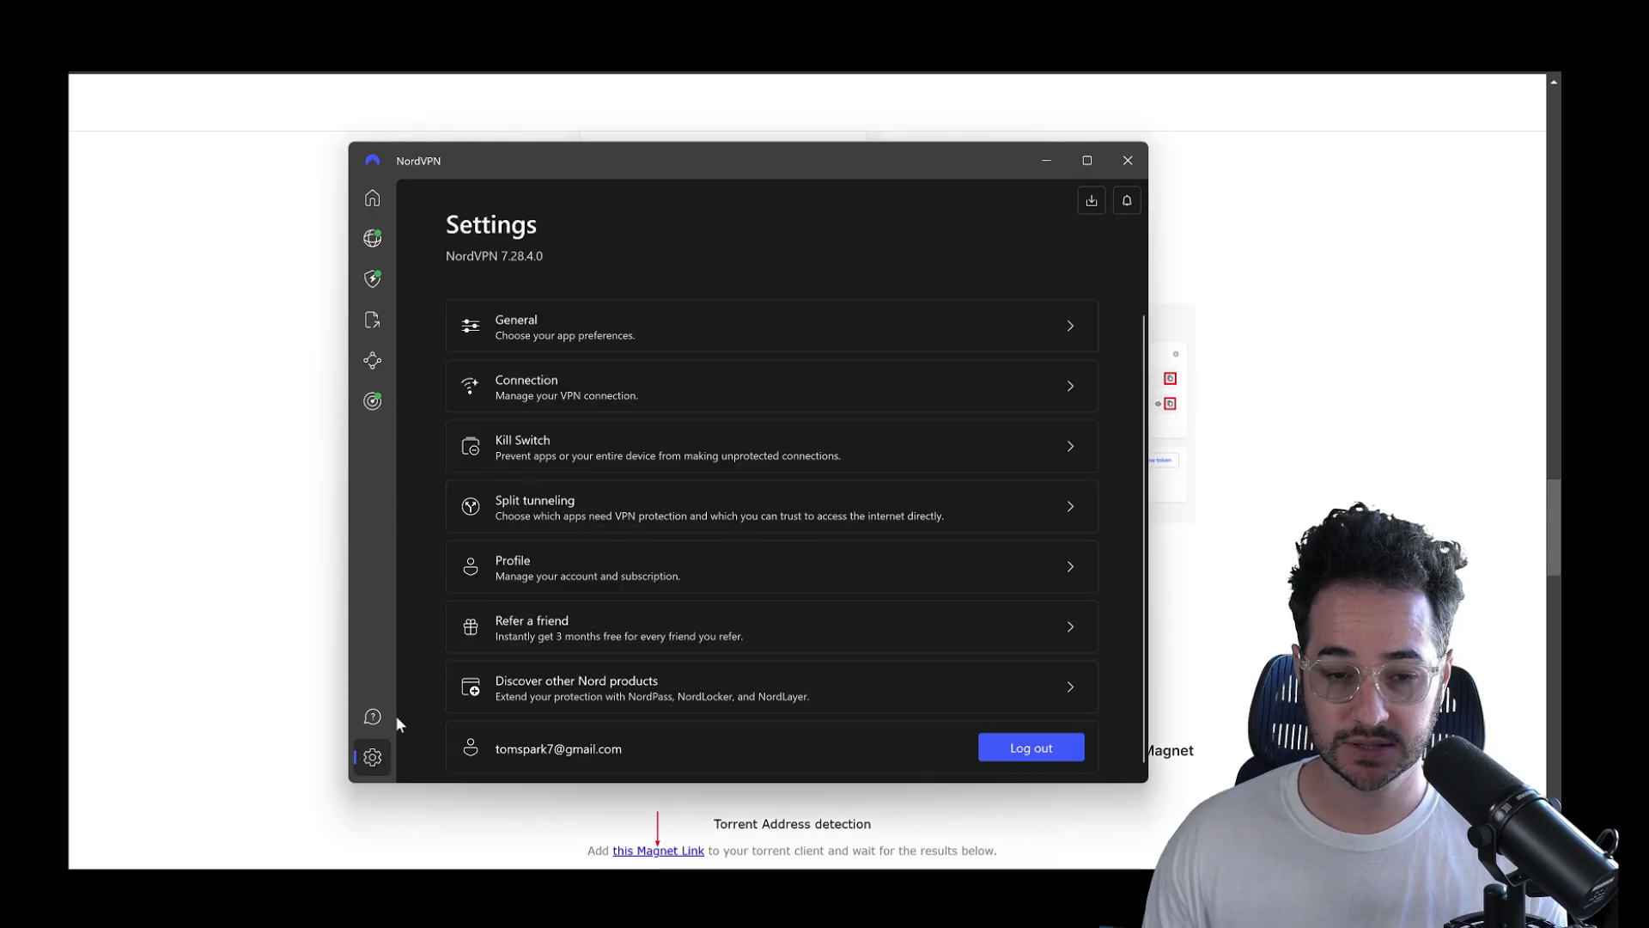
{"action": "left_click", "coordinate": [577, 447]}
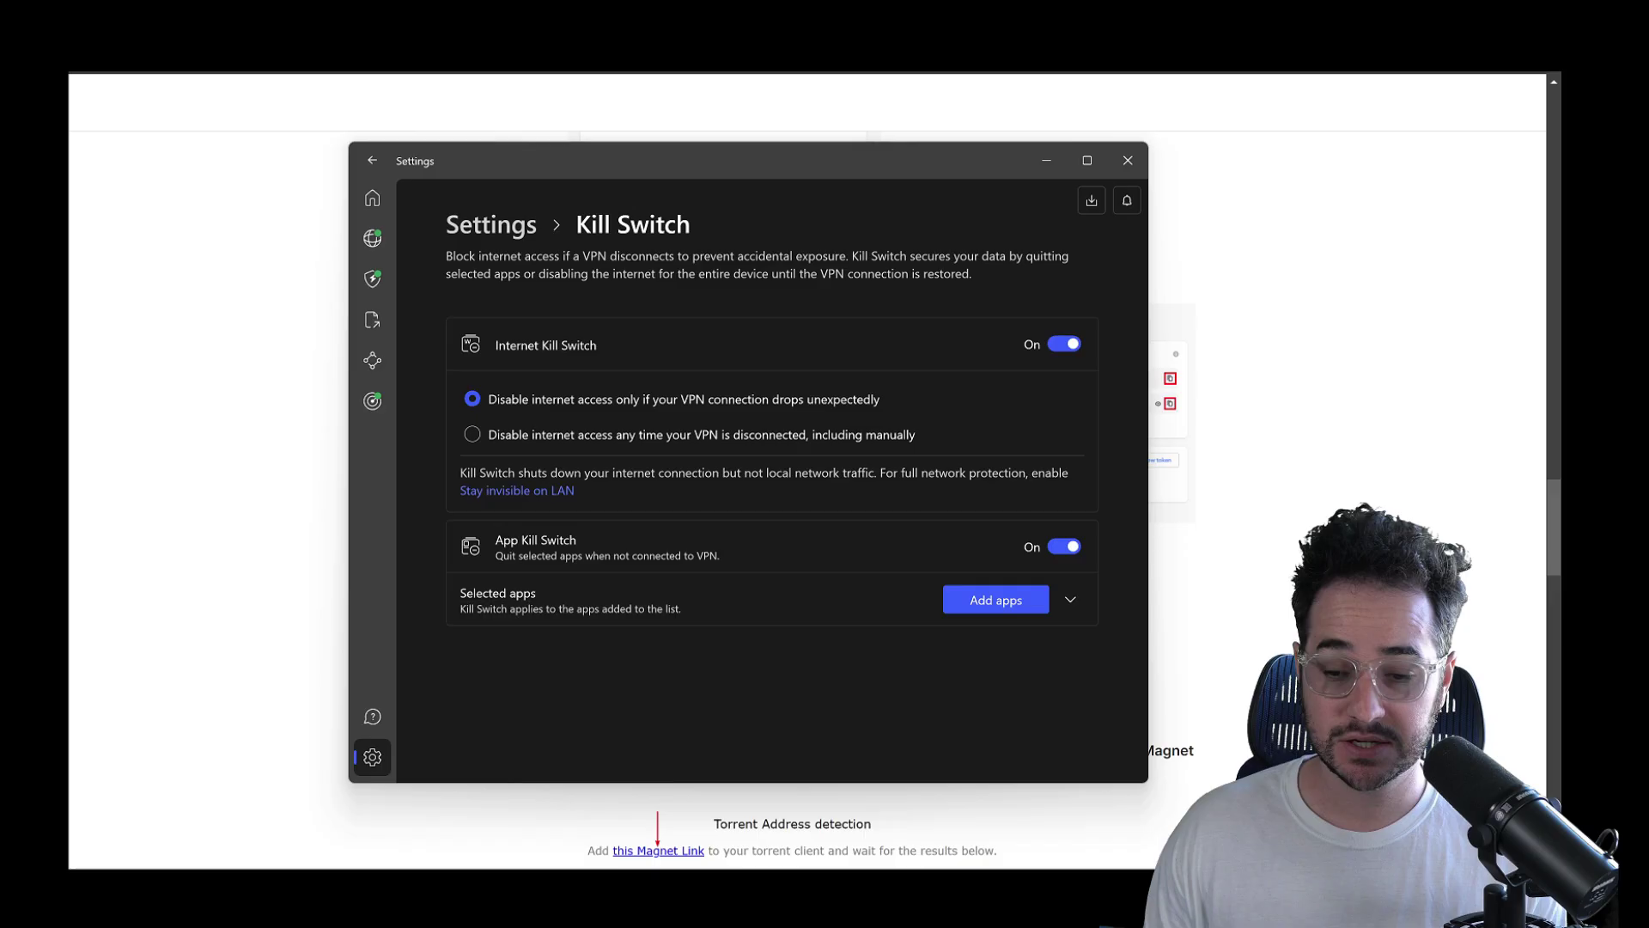
{"action": "key", "text": "alt+Tab"}
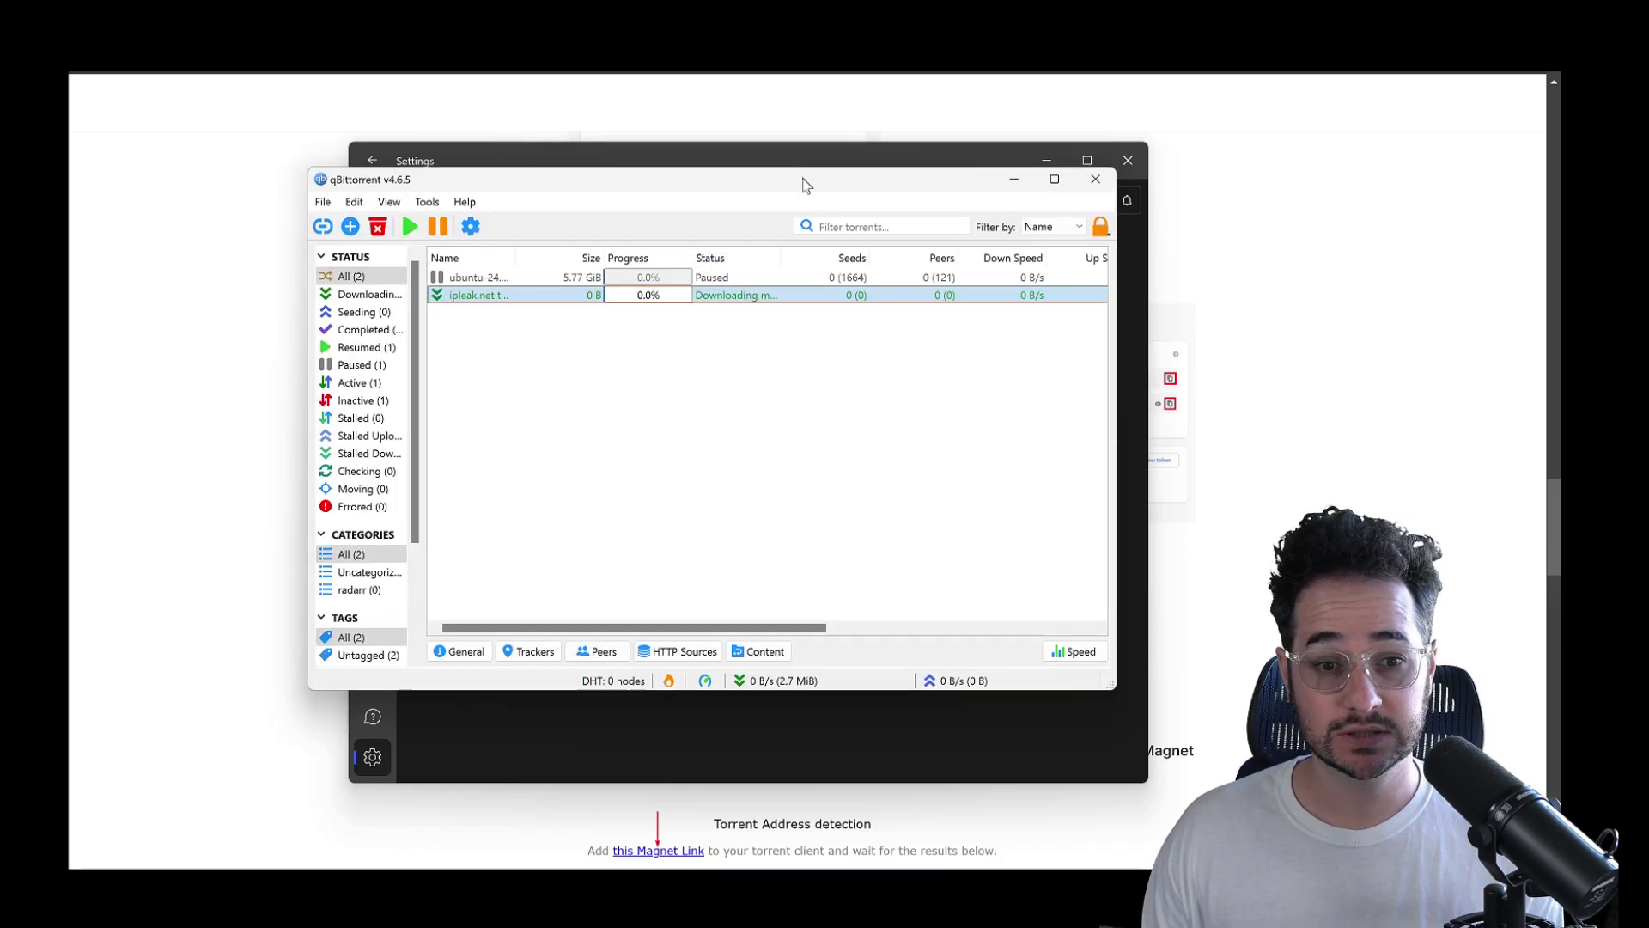
{"action": "left_click_drag", "start_coordinate": [802, 168], "coordinate": [800, 194]}
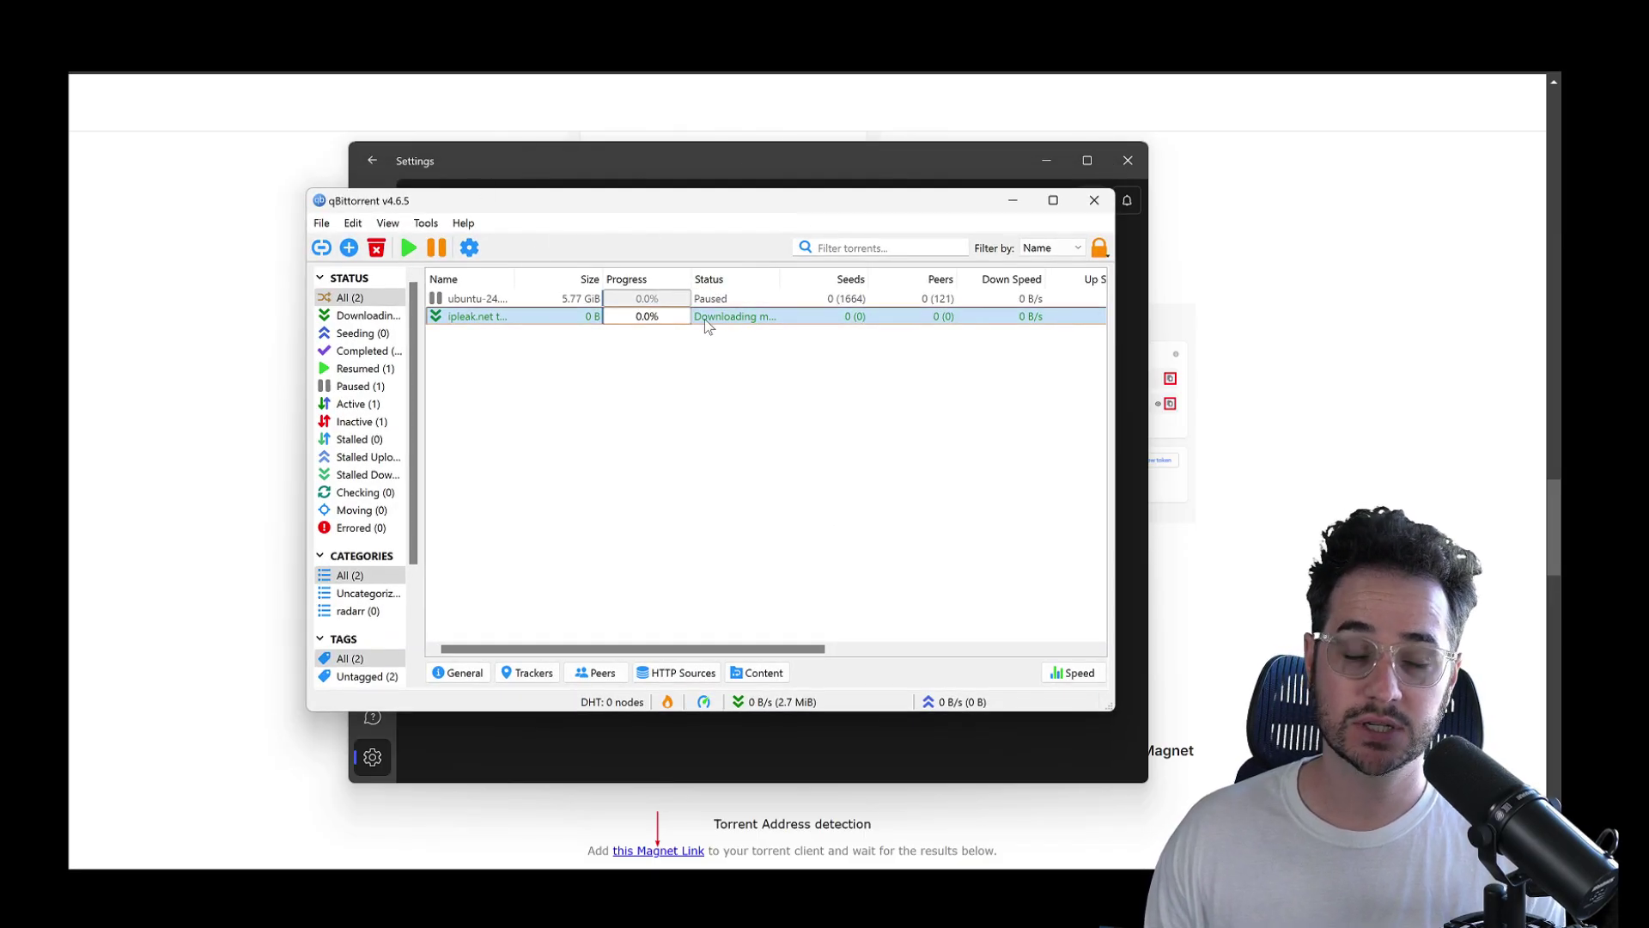
{"action": "left_click", "coordinate": [869, 173]}
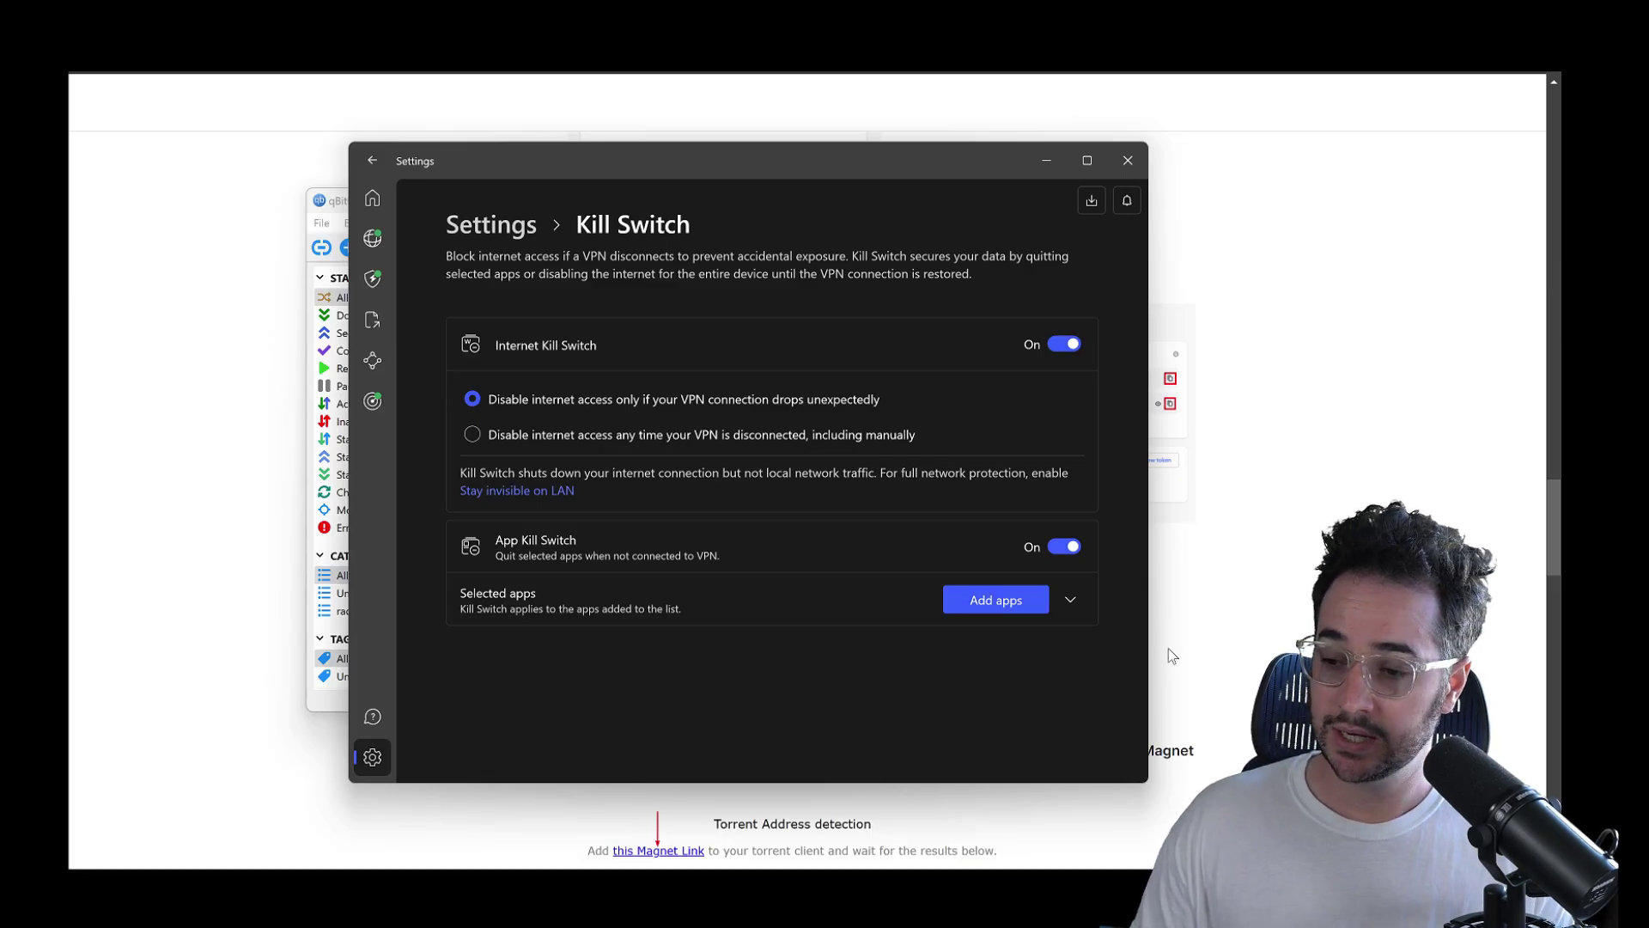
Check NordVPN Home's connected IP, then scroll ipleak.net down to Torrent Address detection
{"action": "left_click", "coordinate": [372, 200]}
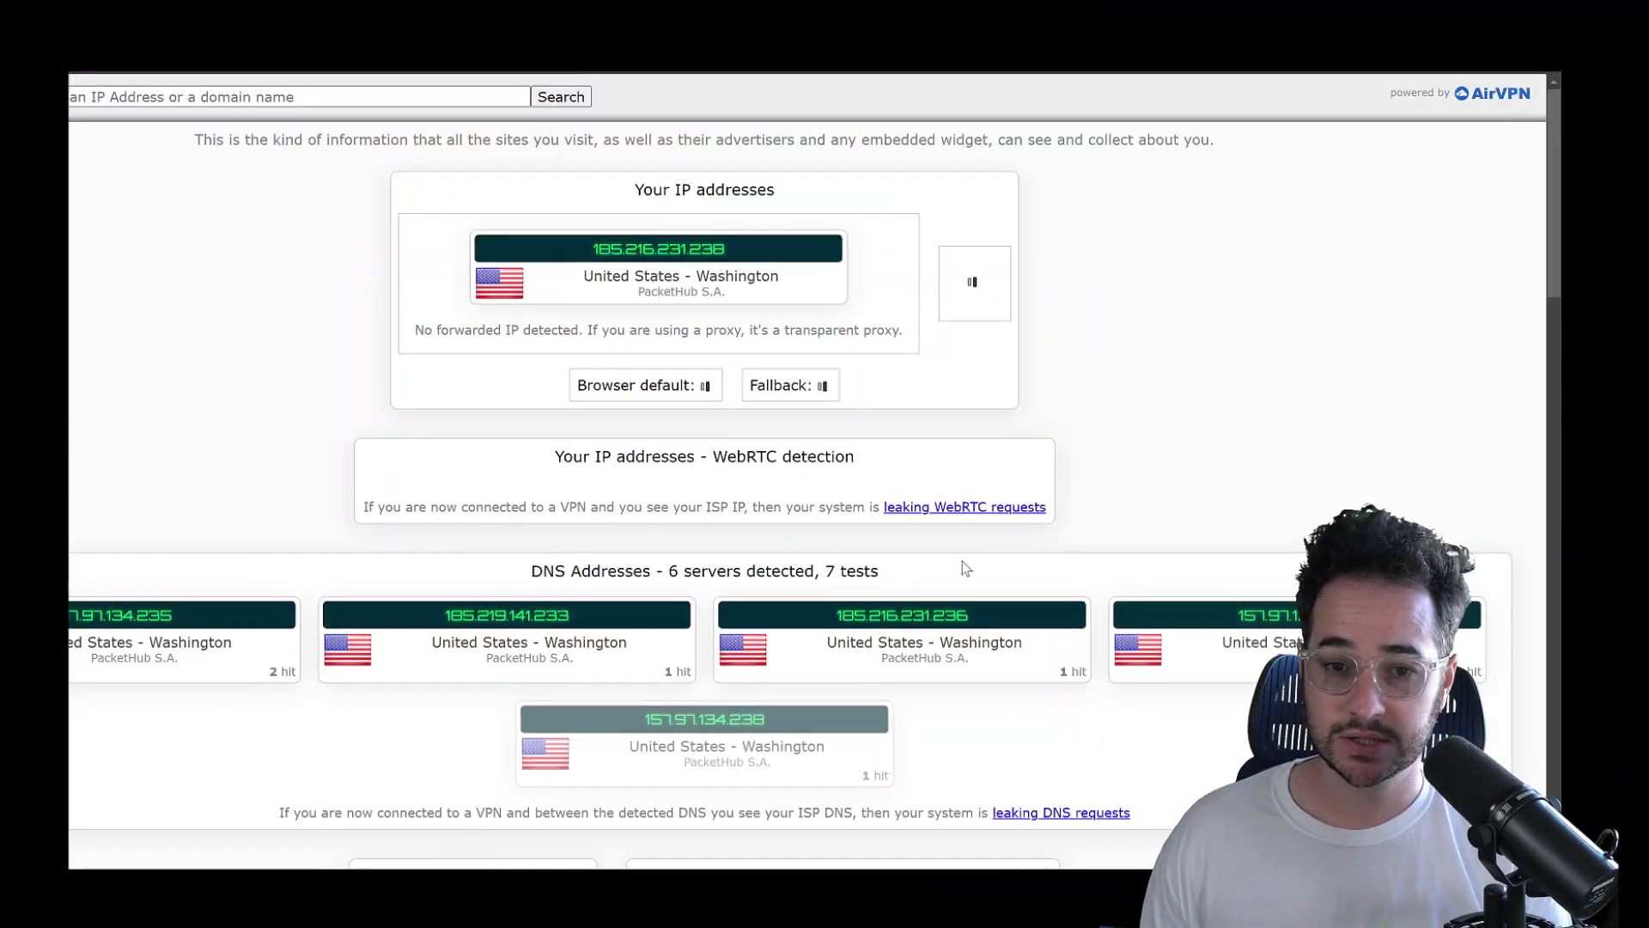
{"action": "scroll", "coordinate": [1176, 515], "scroll_direction": "down", "scroll_amount": 2}
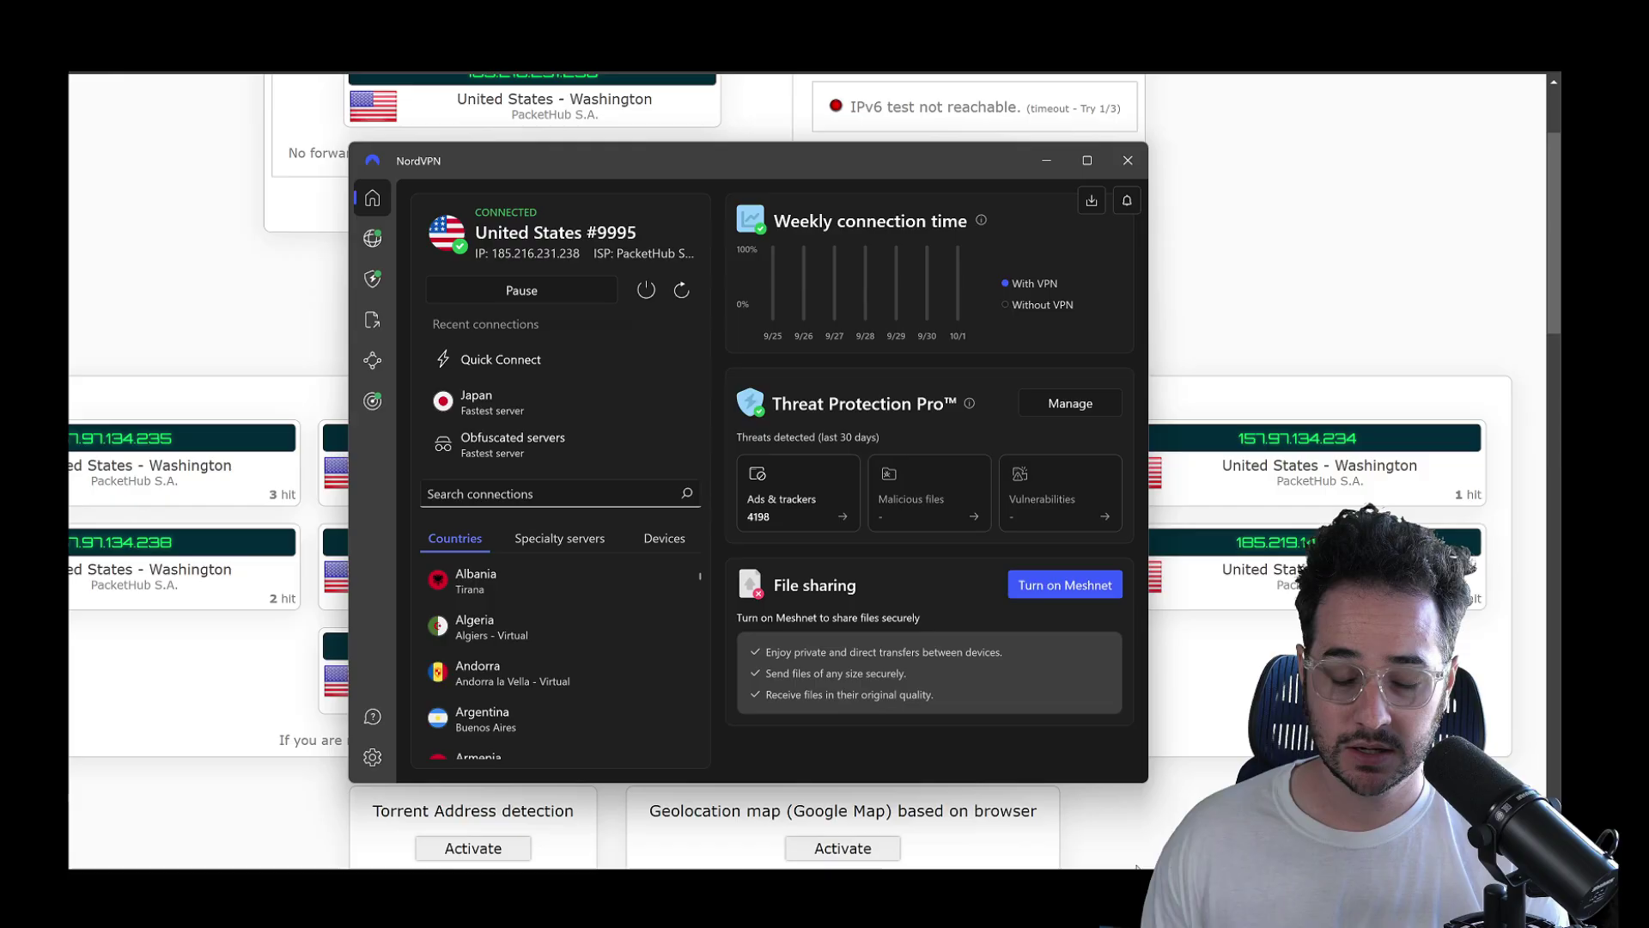
{"action": "scroll", "coordinate": [491, 595], "scroll_direction": "down", "scroll_amount": 3}
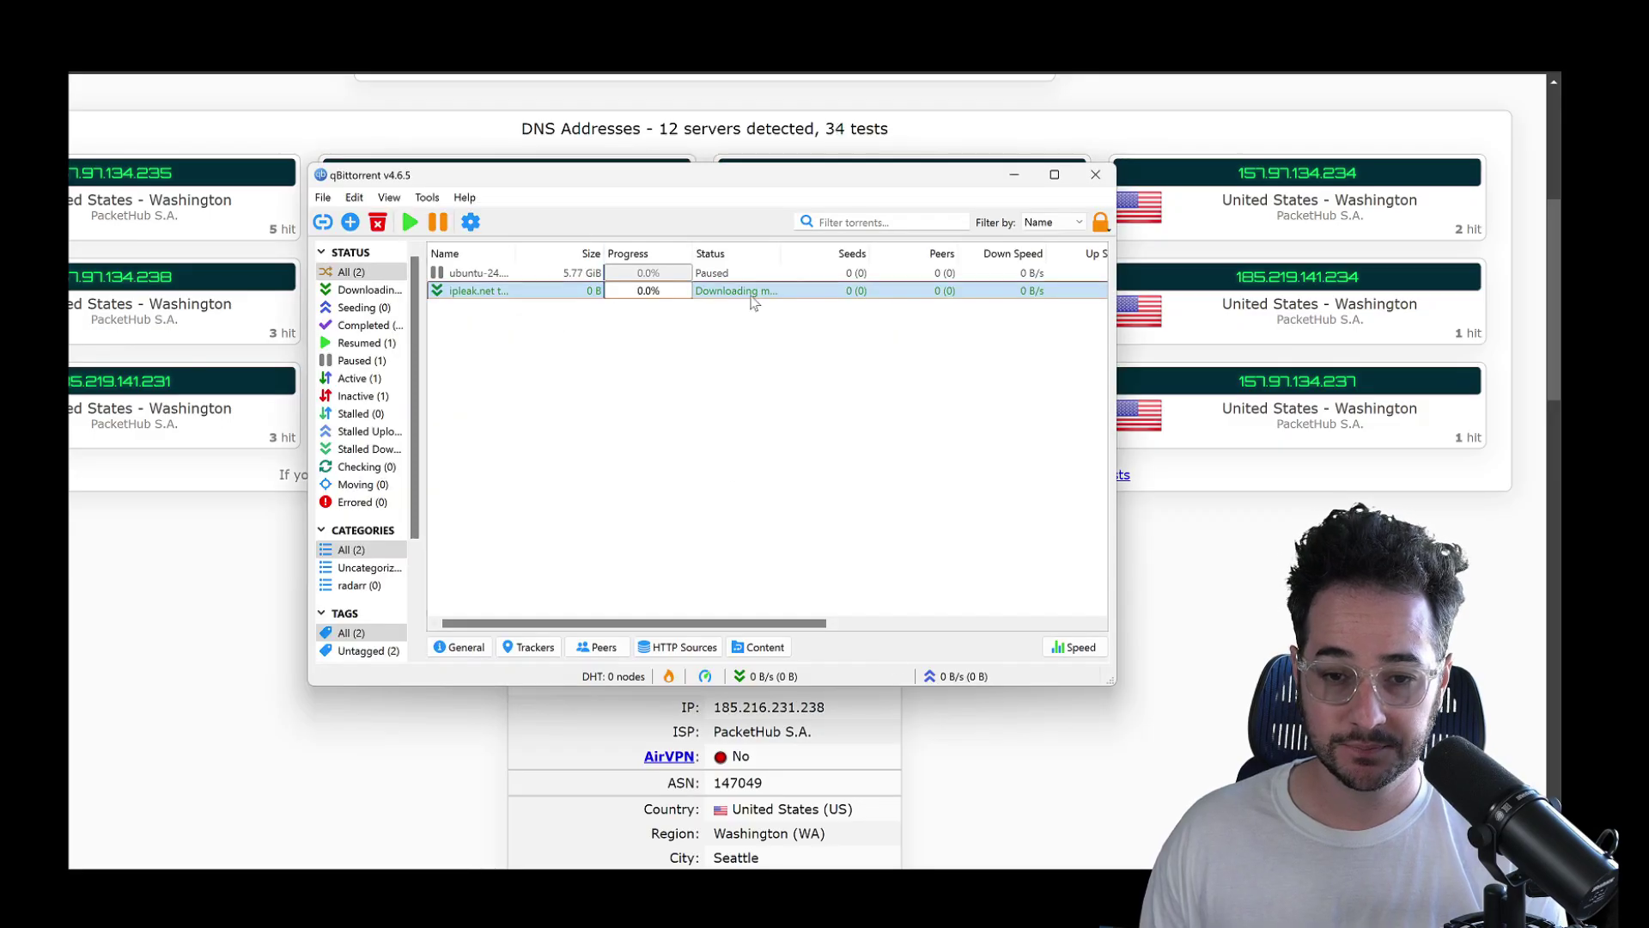
Inspect the ipleak.net torrent's tracker, then confirm ipleak's Torrent Address detection still shows no data
{"action": "left_click", "coordinate": [534, 657]}
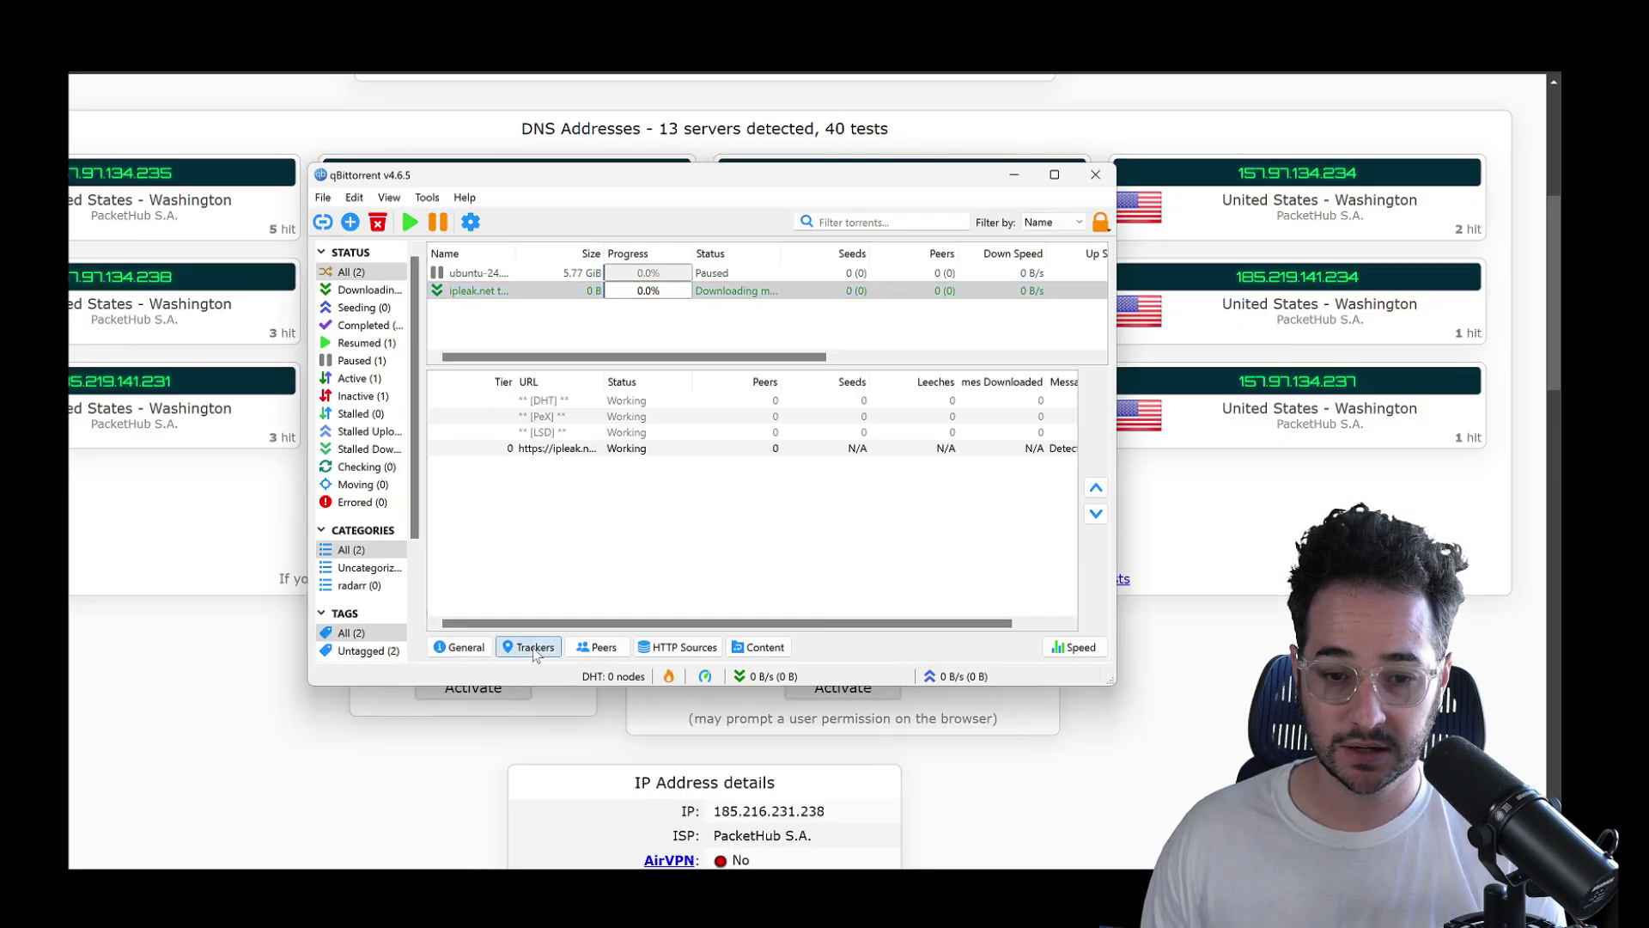
{"action": "left_click", "coordinate": [638, 451]}
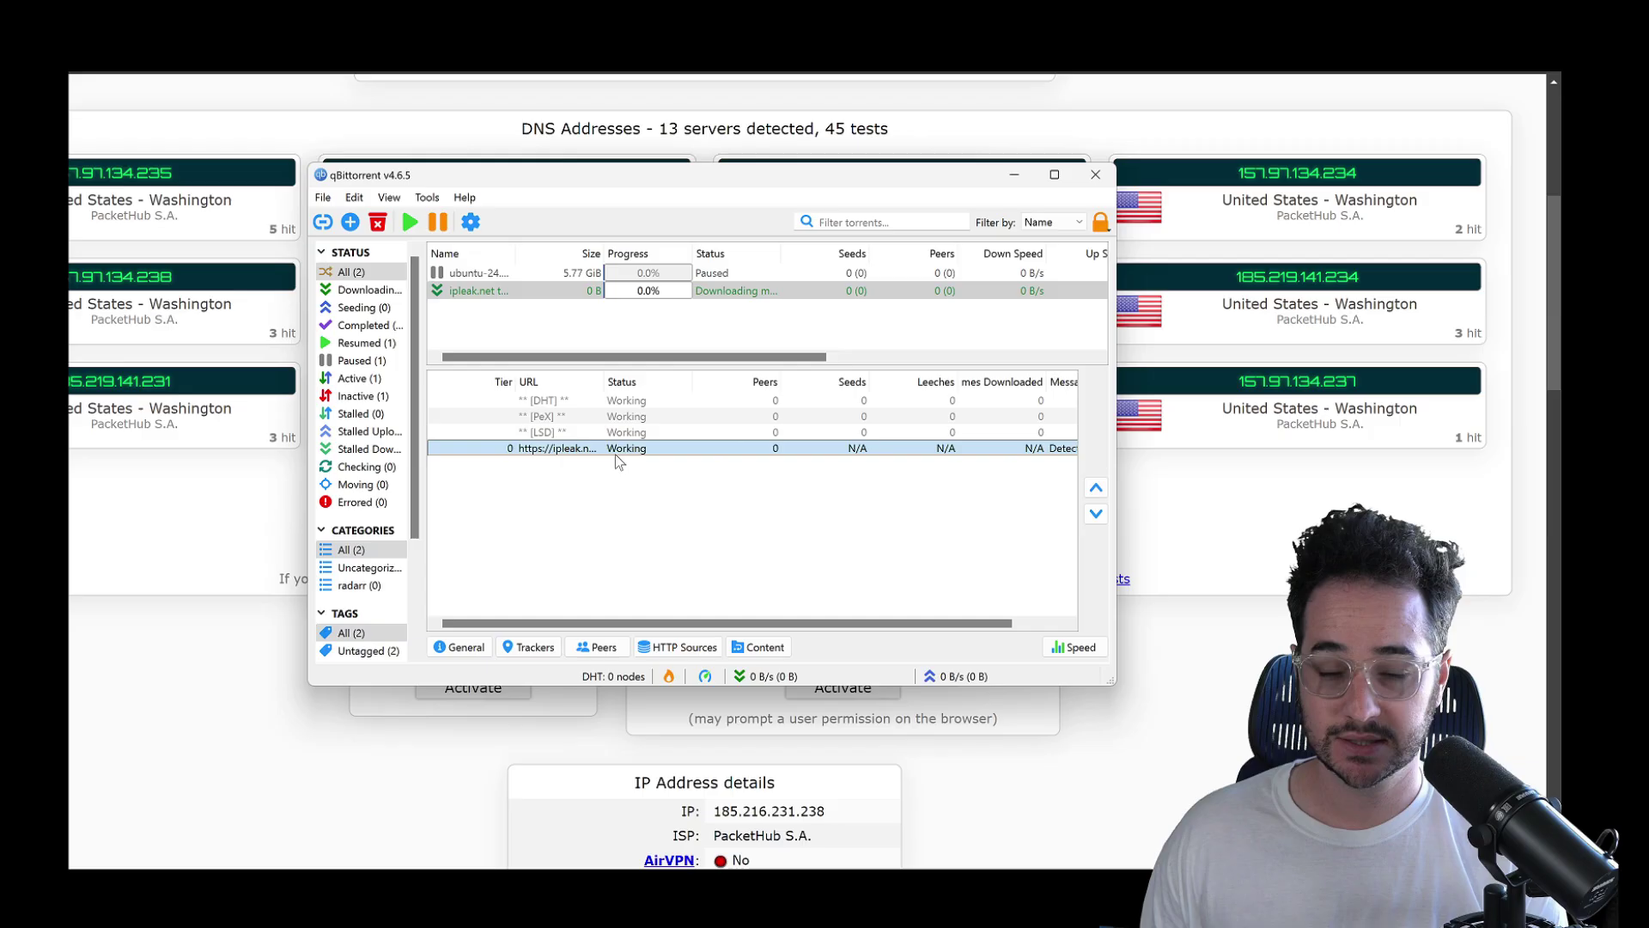
{"action": "key", "text": "alt+Tab"}
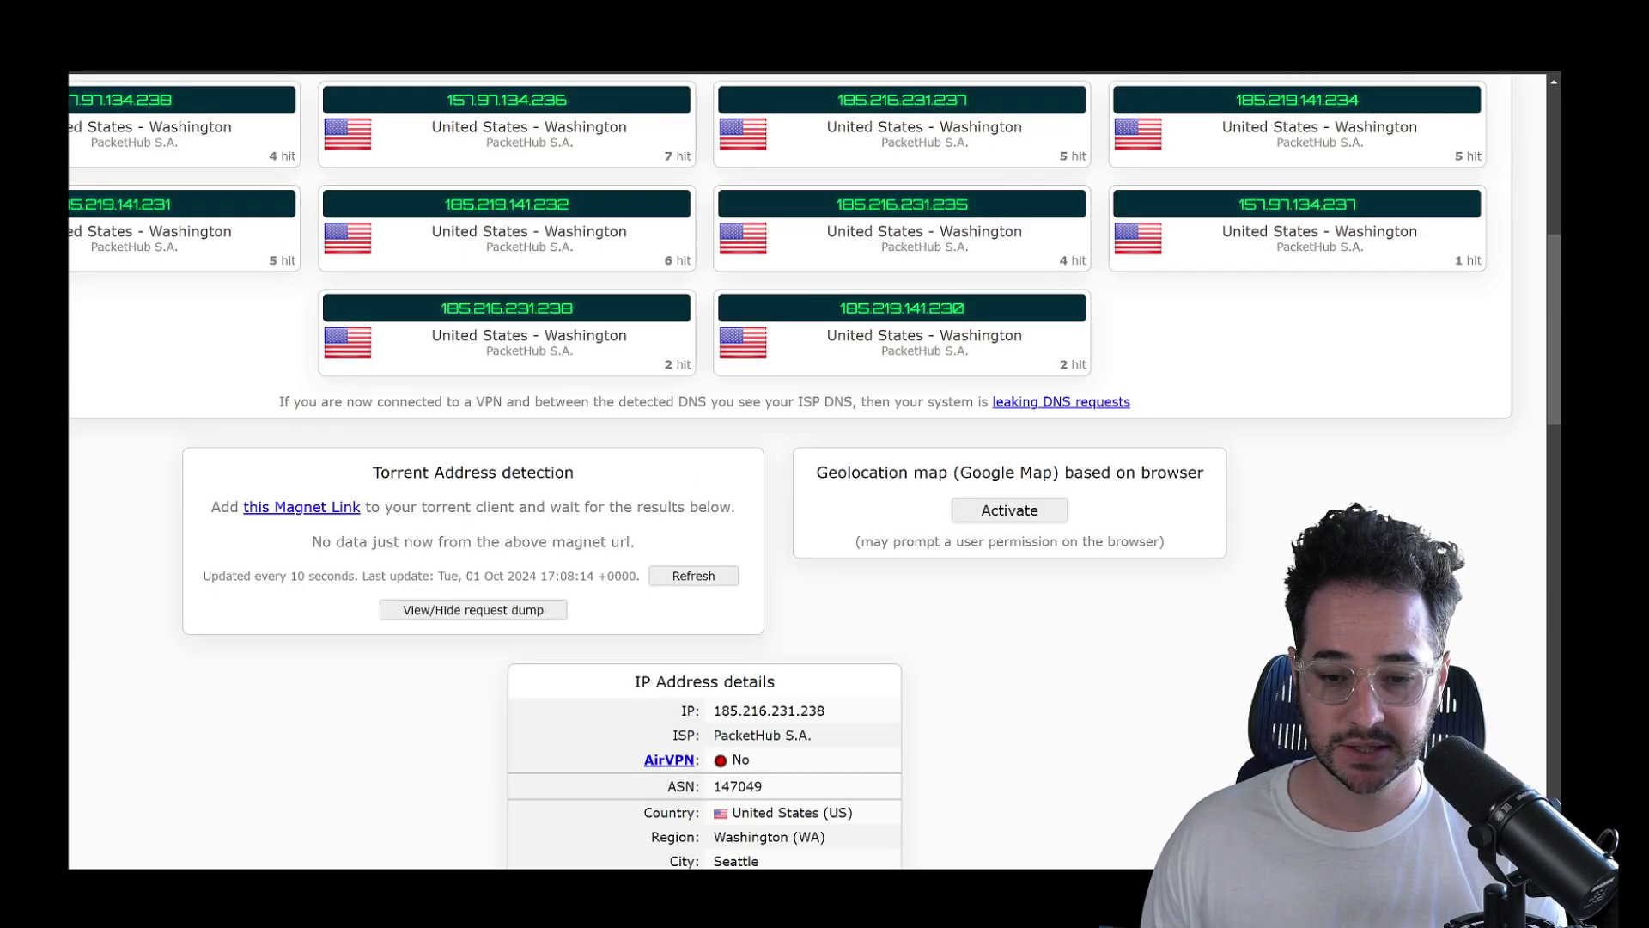
{"action": "scroll", "coordinate": [368, 402], "scroll_direction": "down", "scroll_amount": 1}
{"action": "left_click_drag", "start_coordinate": [371, 384], "coordinate": [640, 397]}
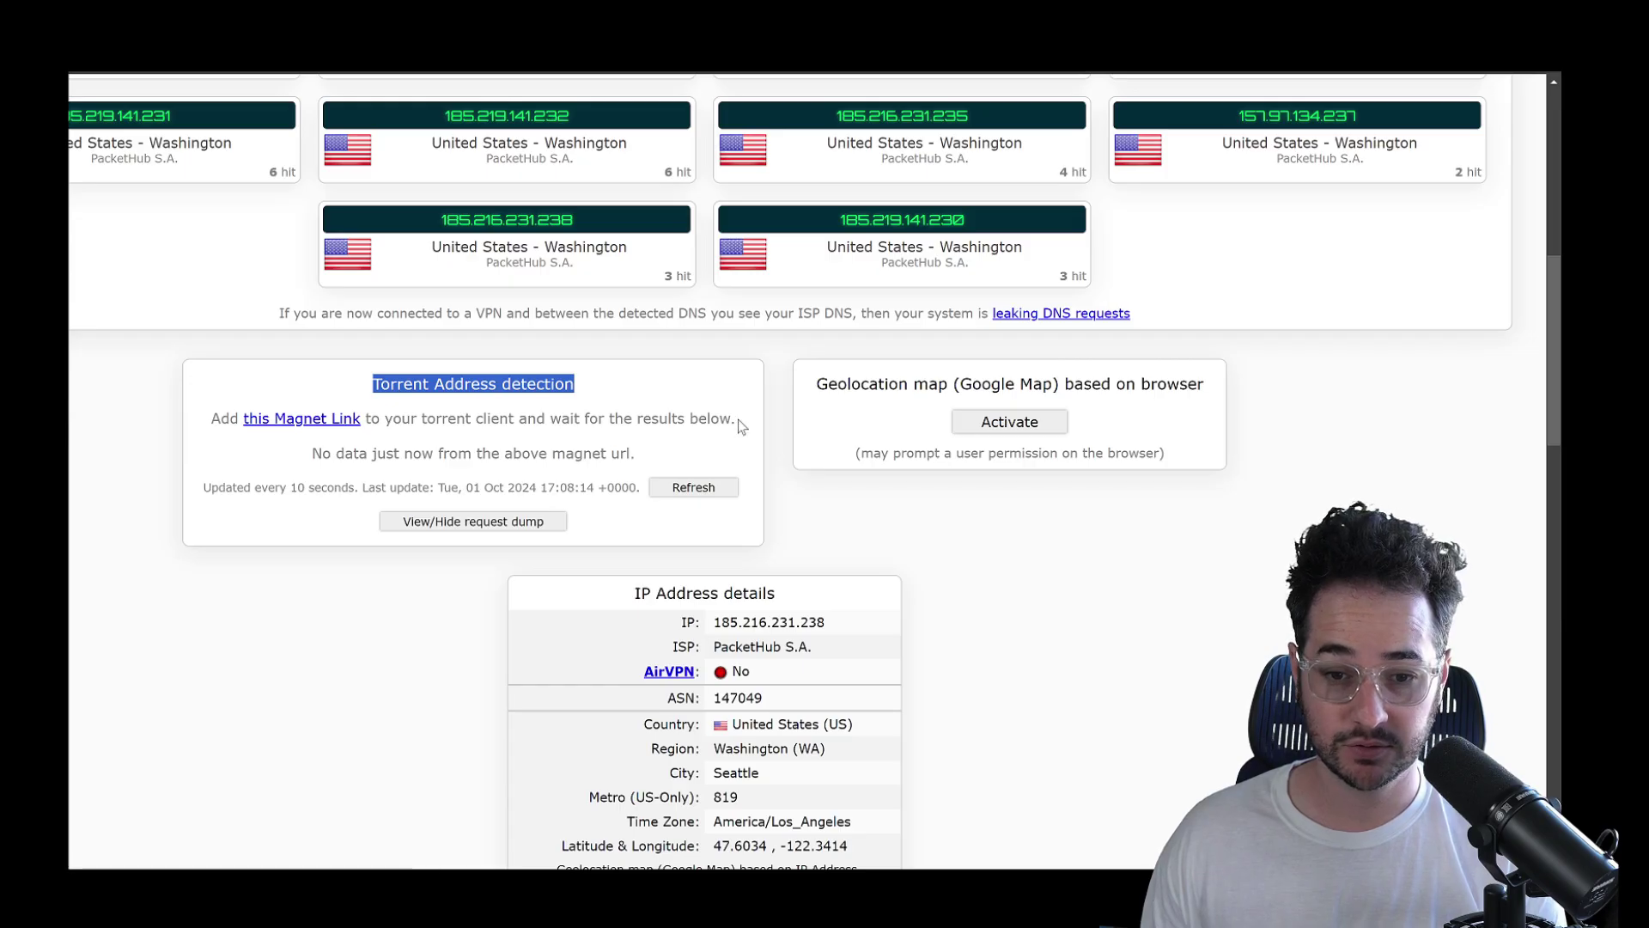
{"action": "left_click_drag", "start_coordinate": [309, 455], "coordinate": [709, 443]}
{"action": "left_click", "coordinate": [679, 448]}
{"action": "scroll", "coordinate": [688, 454], "scroll_direction": "down", "scroll_amount": 1}
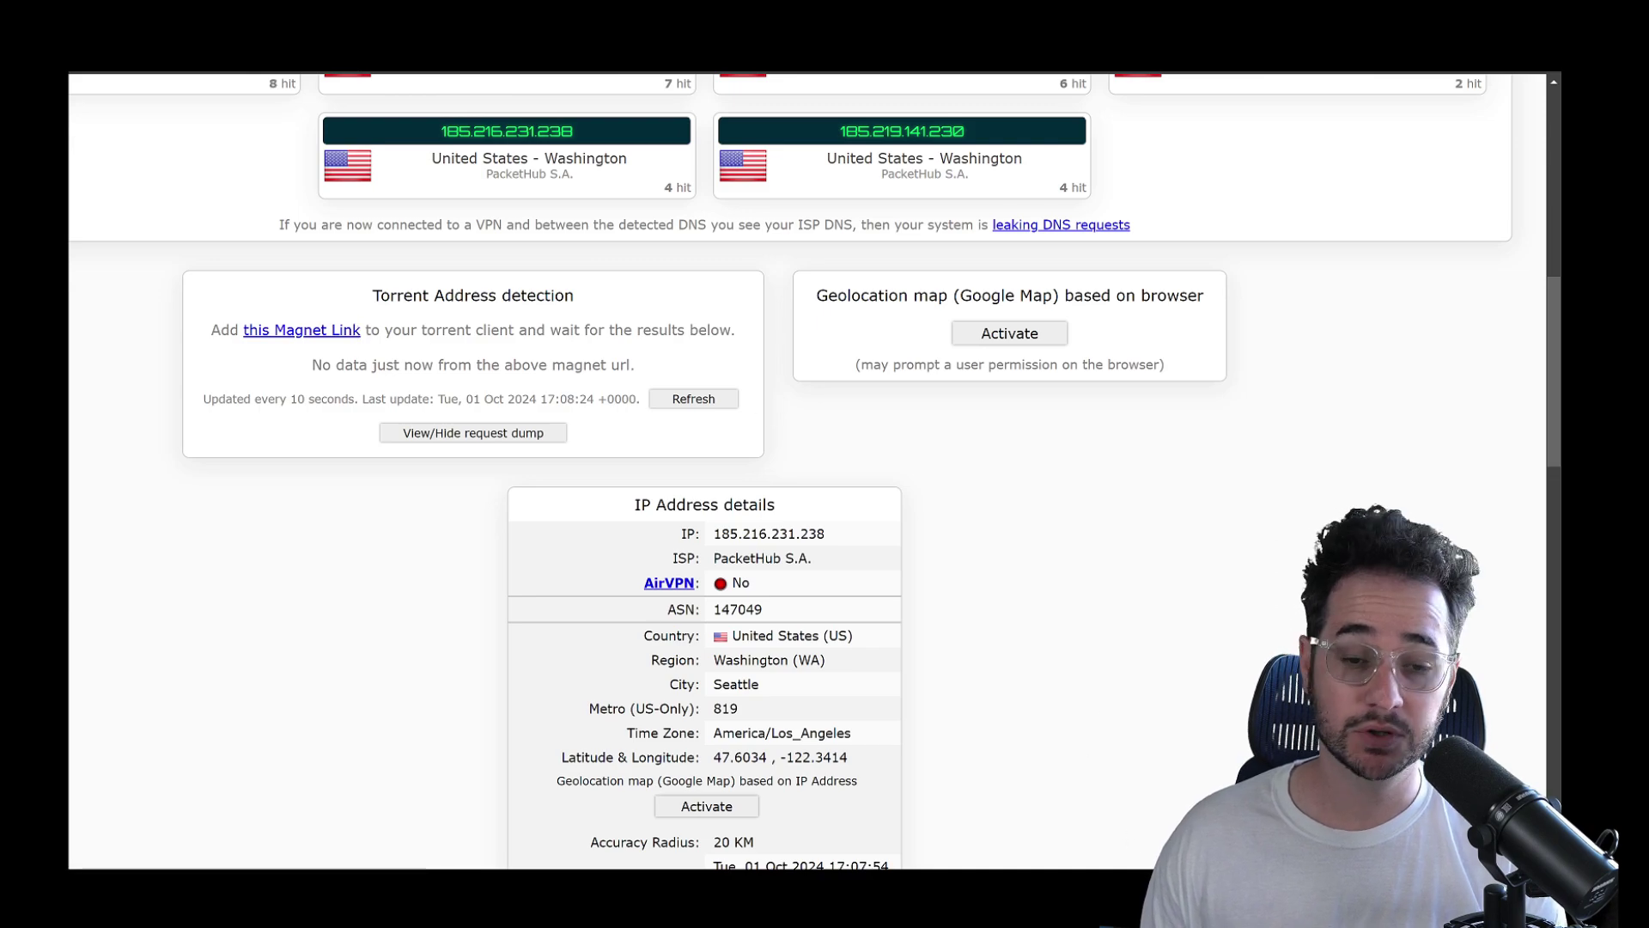
Remove the old ipleak.net torrent from qBittorrent, keeping its files
{"action": "right_click", "coordinate": [552, 296]}
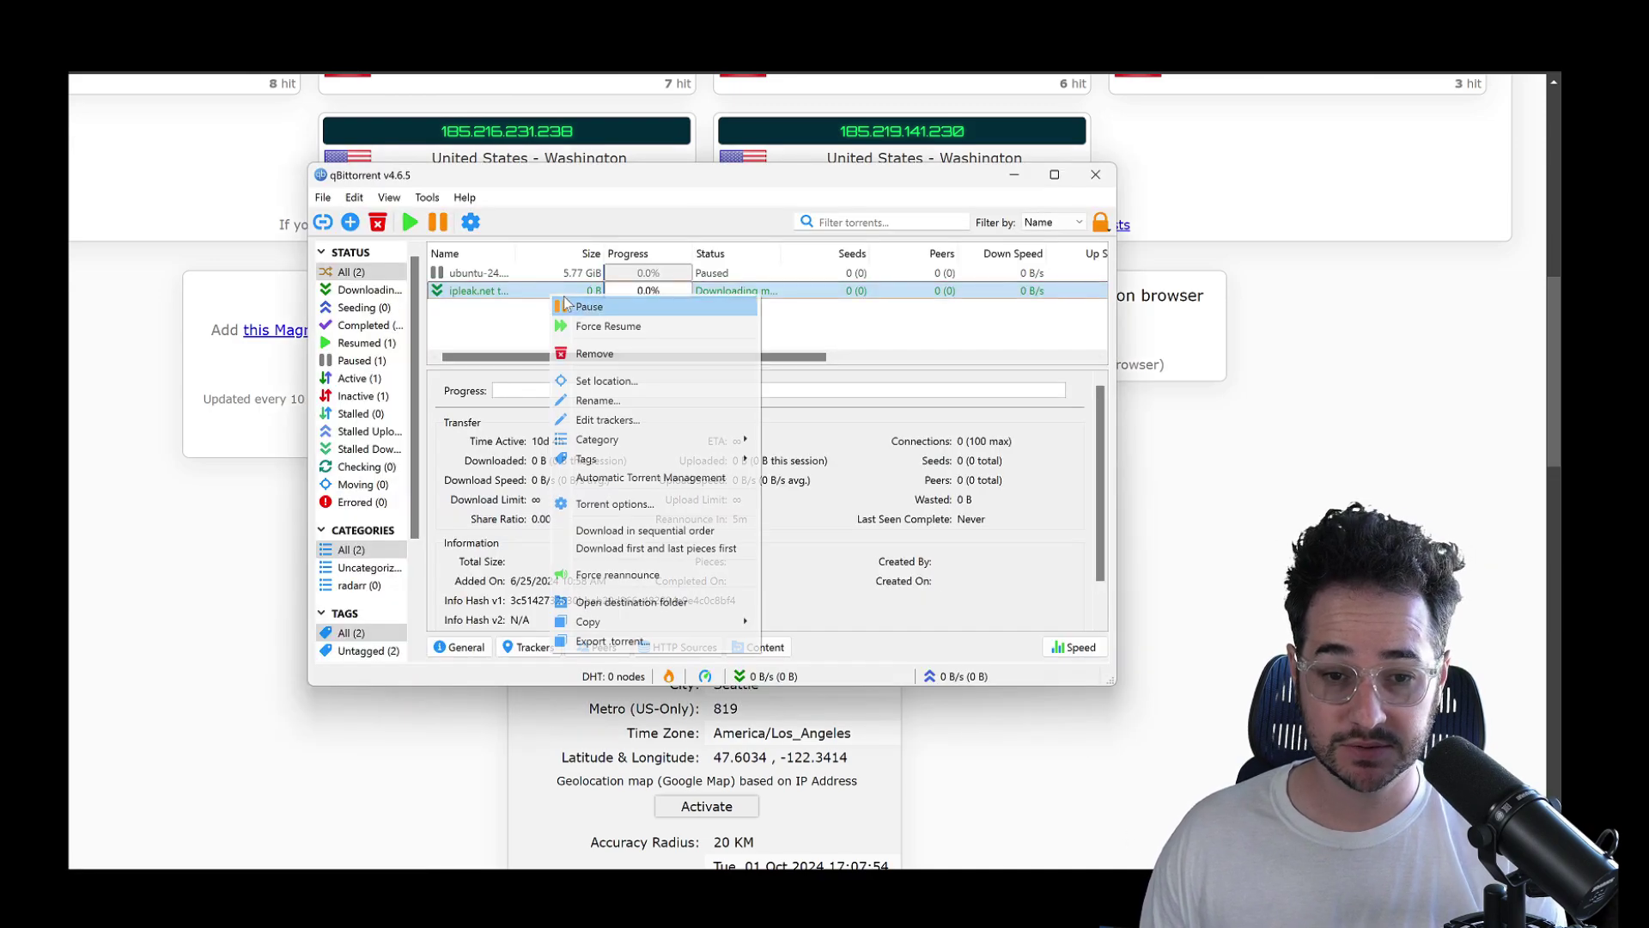
{"action": "left_click", "coordinate": [595, 353]}
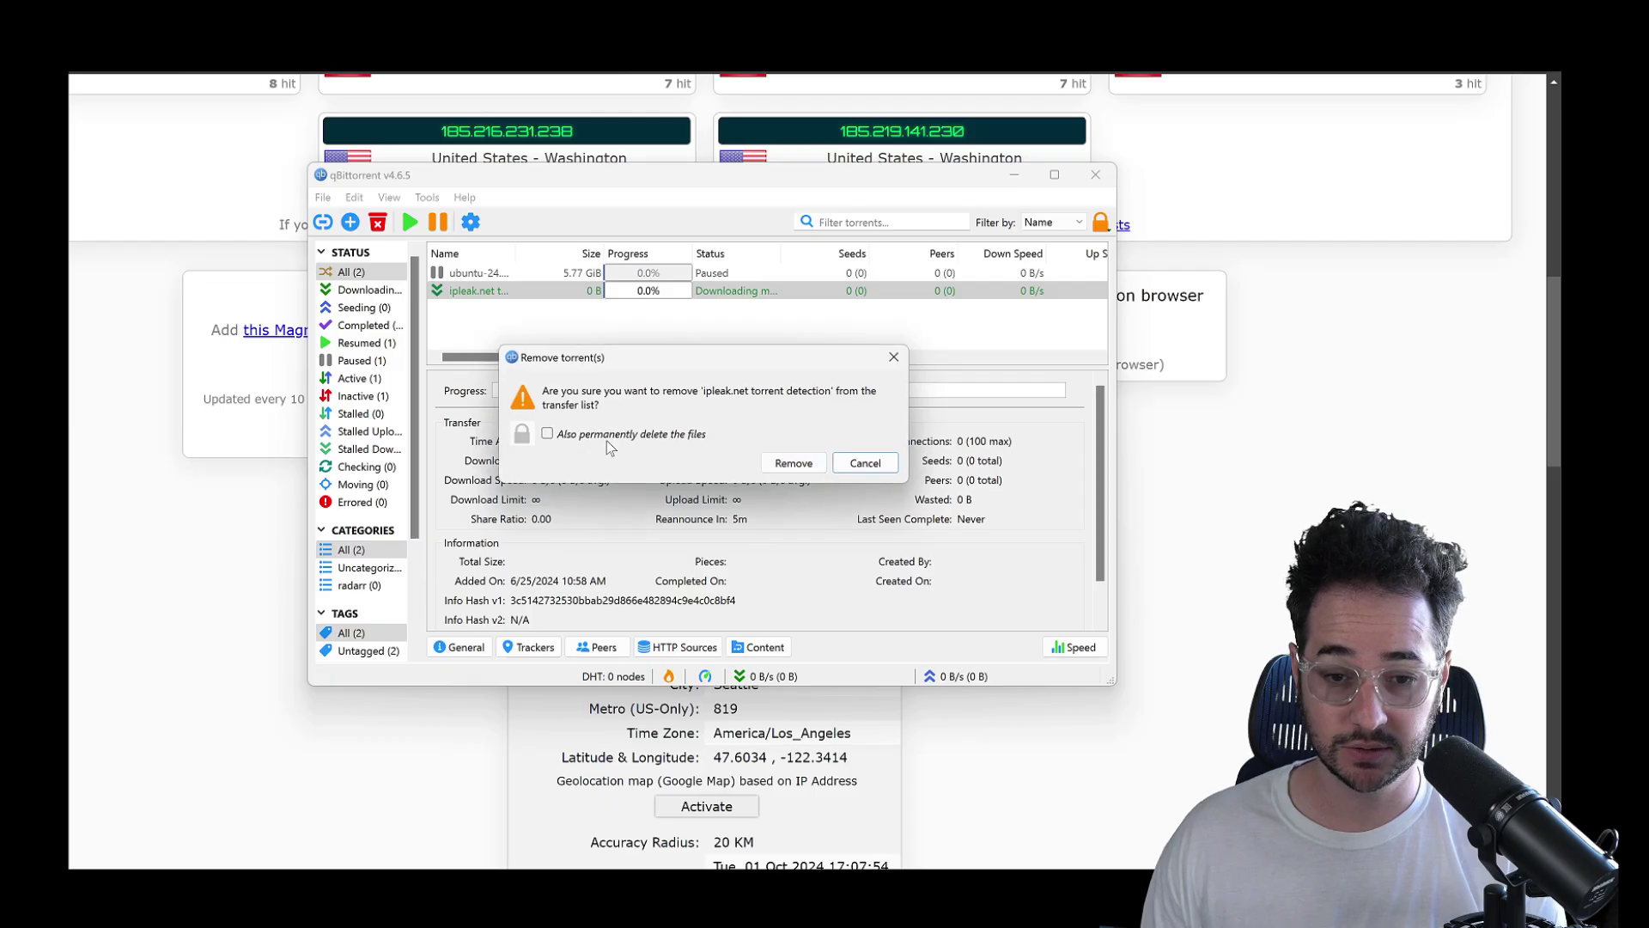
{"action": "left_click", "coordinate": [791, 462]}
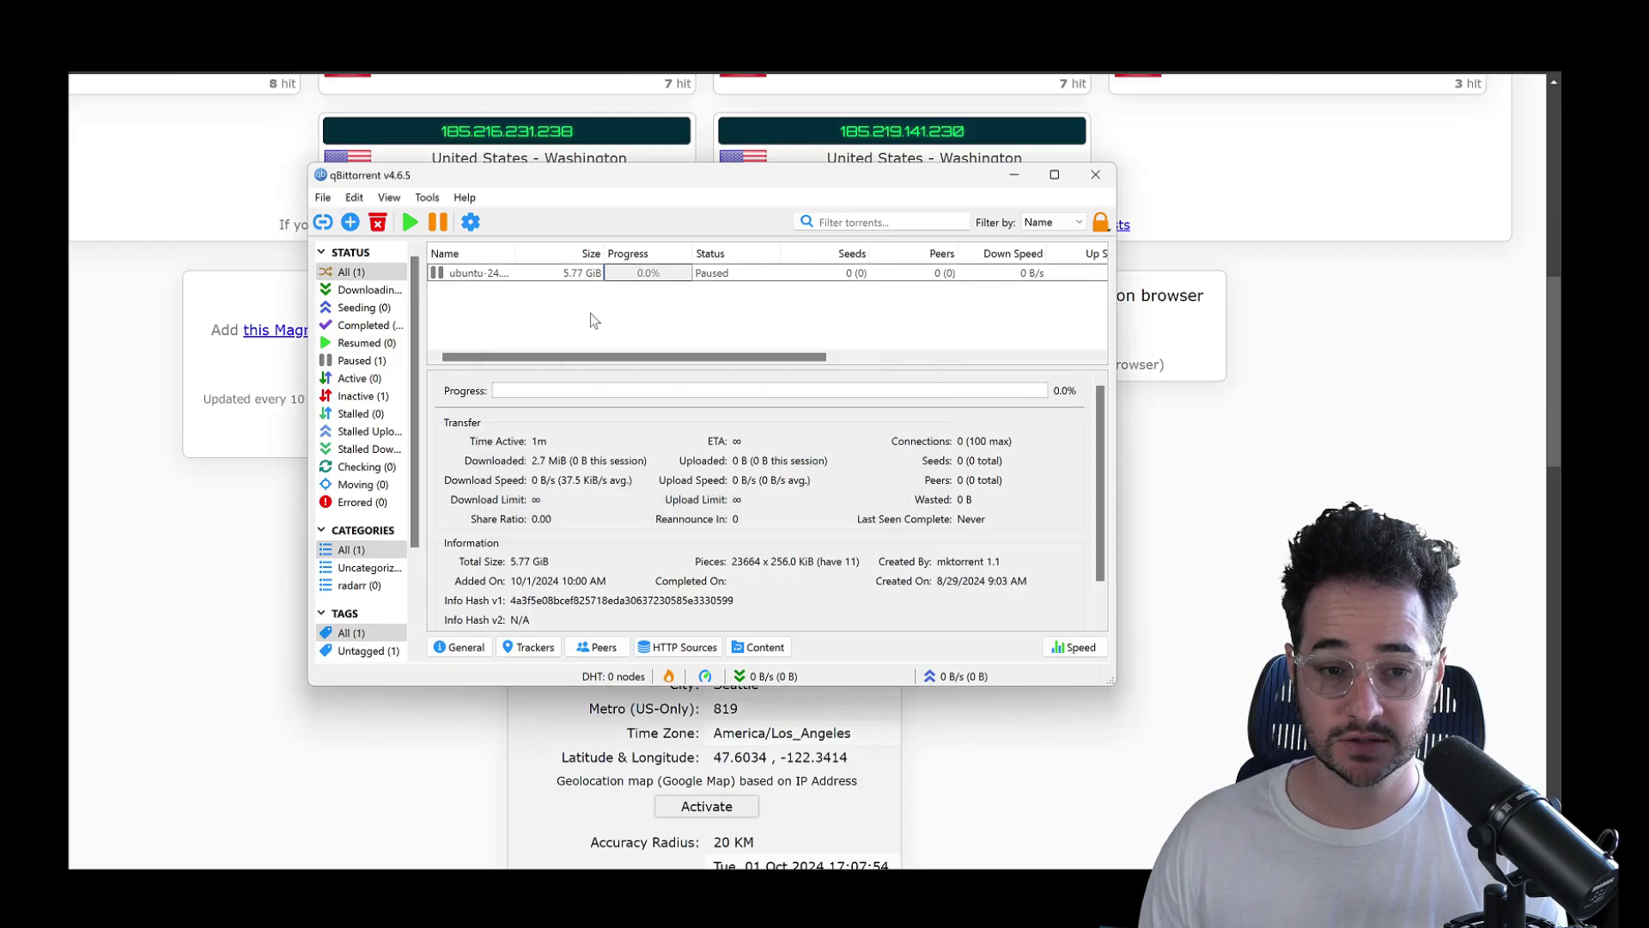
Re-add the ipleak.net torrent from the page's test magnet link via qBittorrent
{"action": "left_click", "coordinate": [1289, 464]}
{"action": "left_click", "coordinate": [340, 336]}
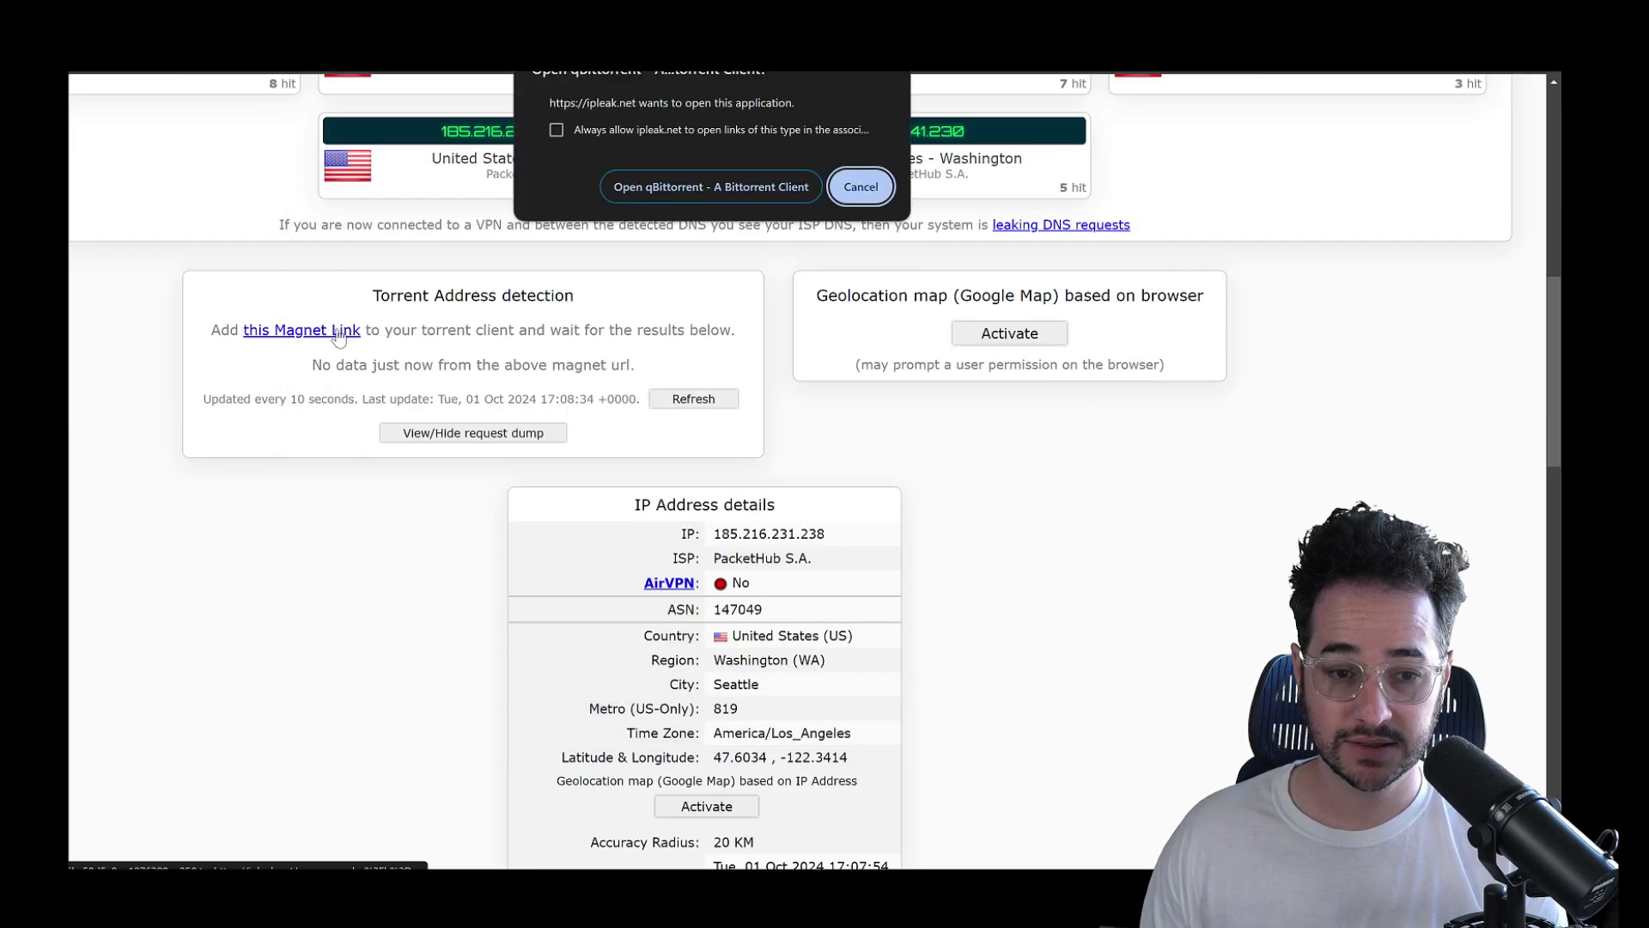
{"action": "left_click", "coordinate": [736, 184]}
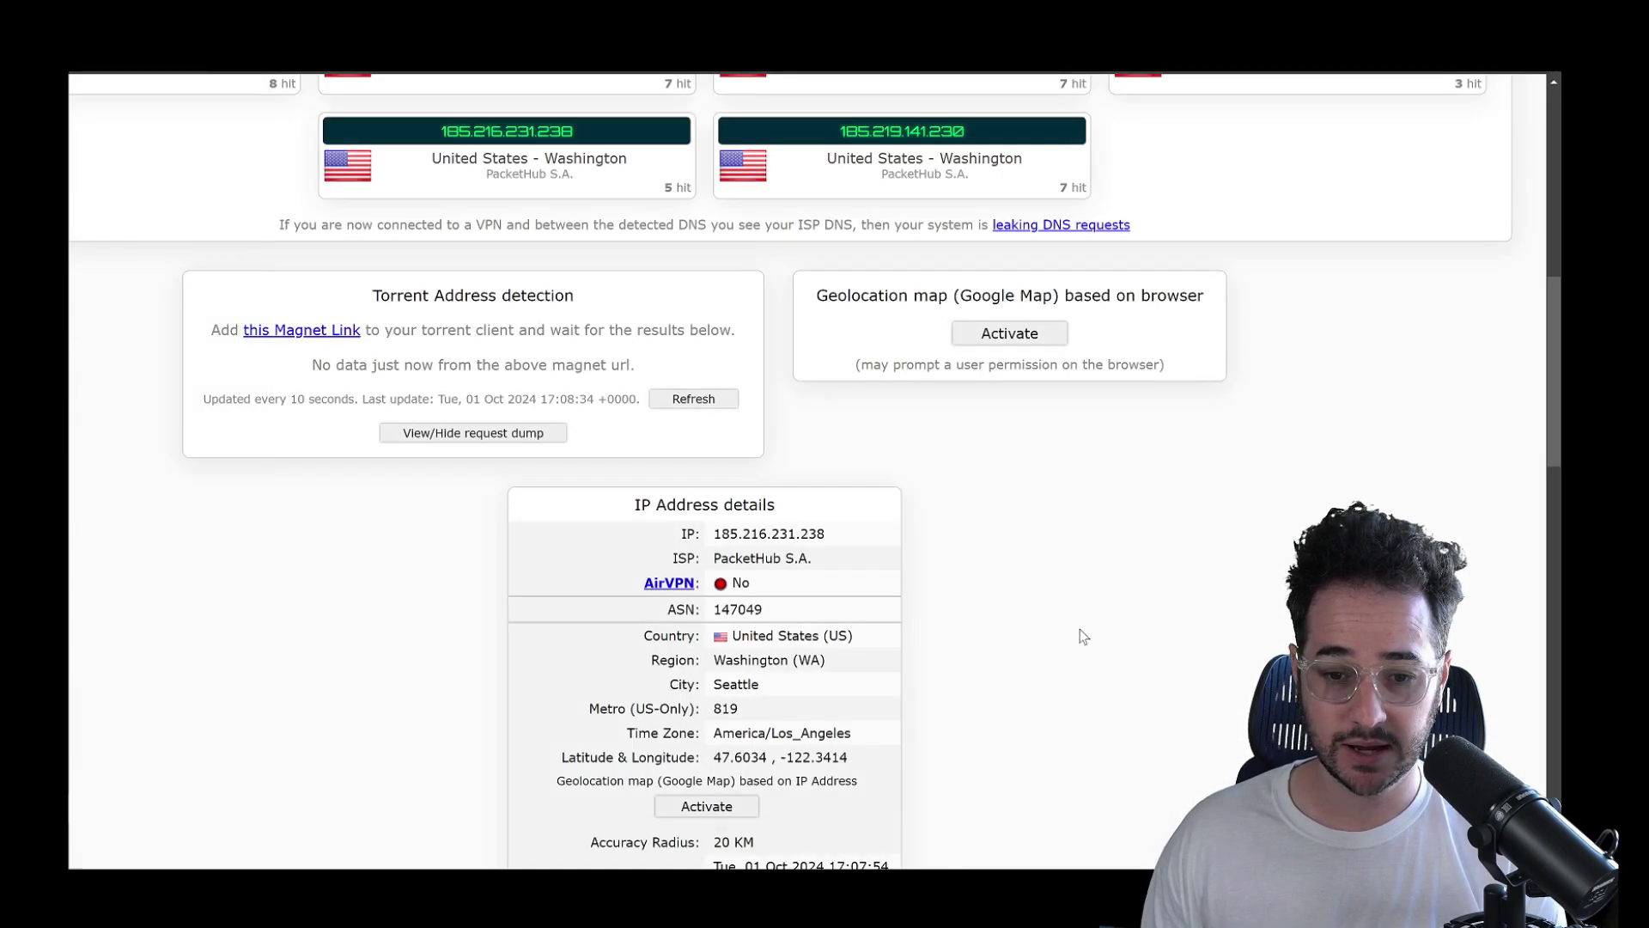
{"action": "key", "text": "alt+Tab"}
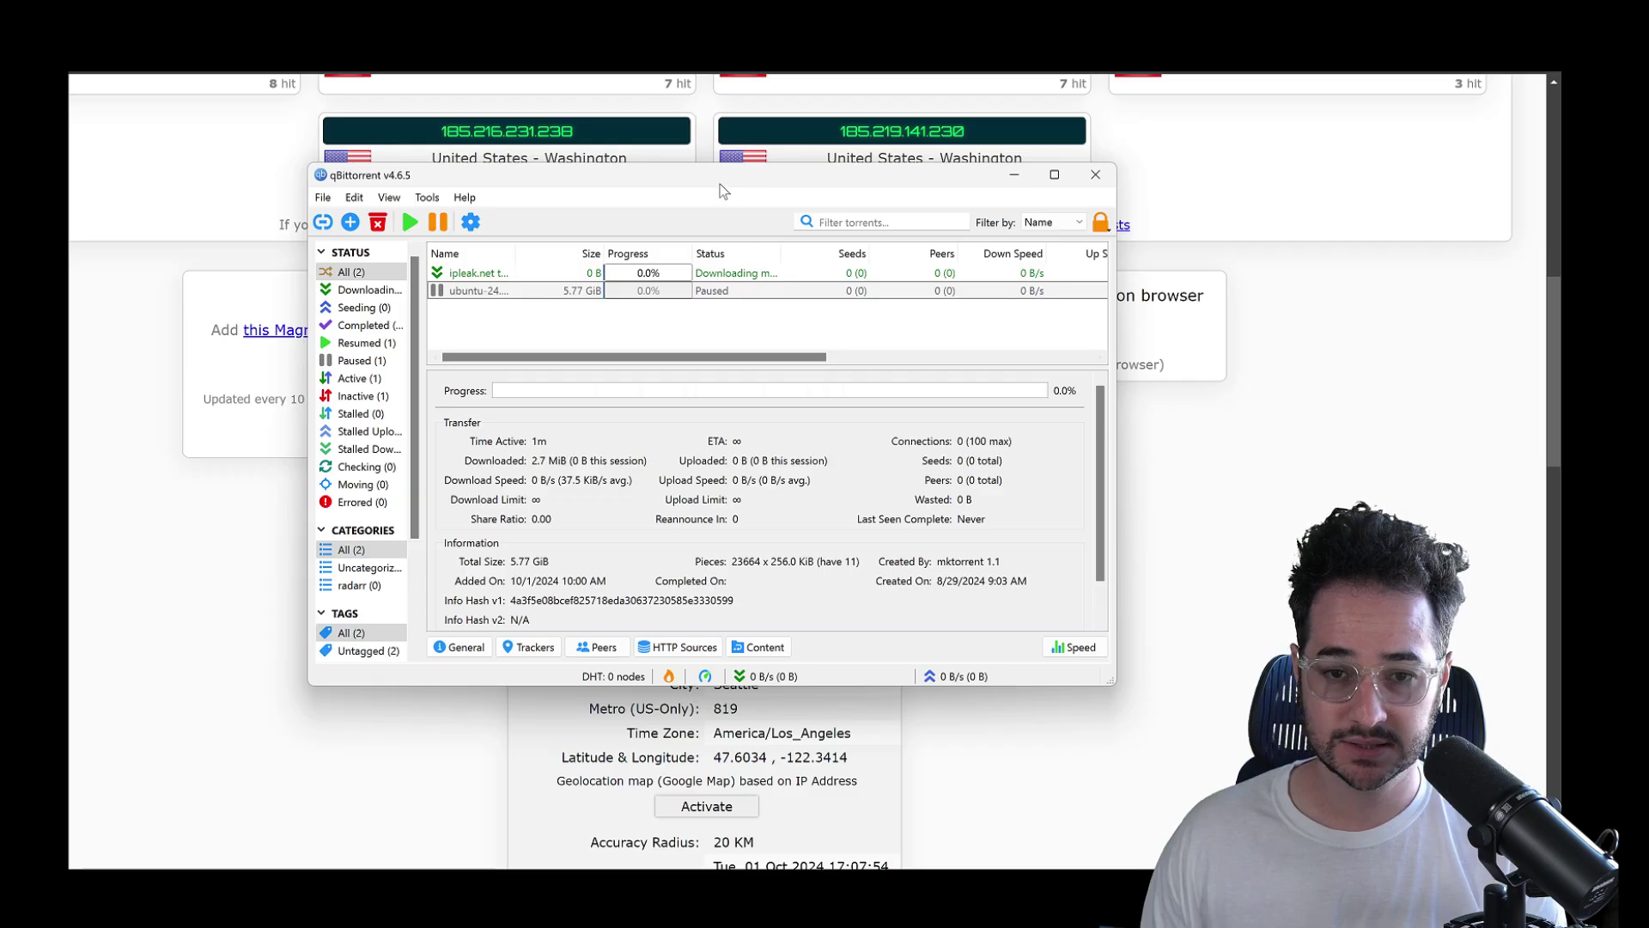
{"action": "left_click_drag", "start_coordinate": [724, 191], "coordinate": [1044, 249]}
Select the re-added ipleak.net torrent and move qBittorrent aside to reveal detection results (104.160.25.68)
{"action": "left_click", "coordinate": [1172, 359]}
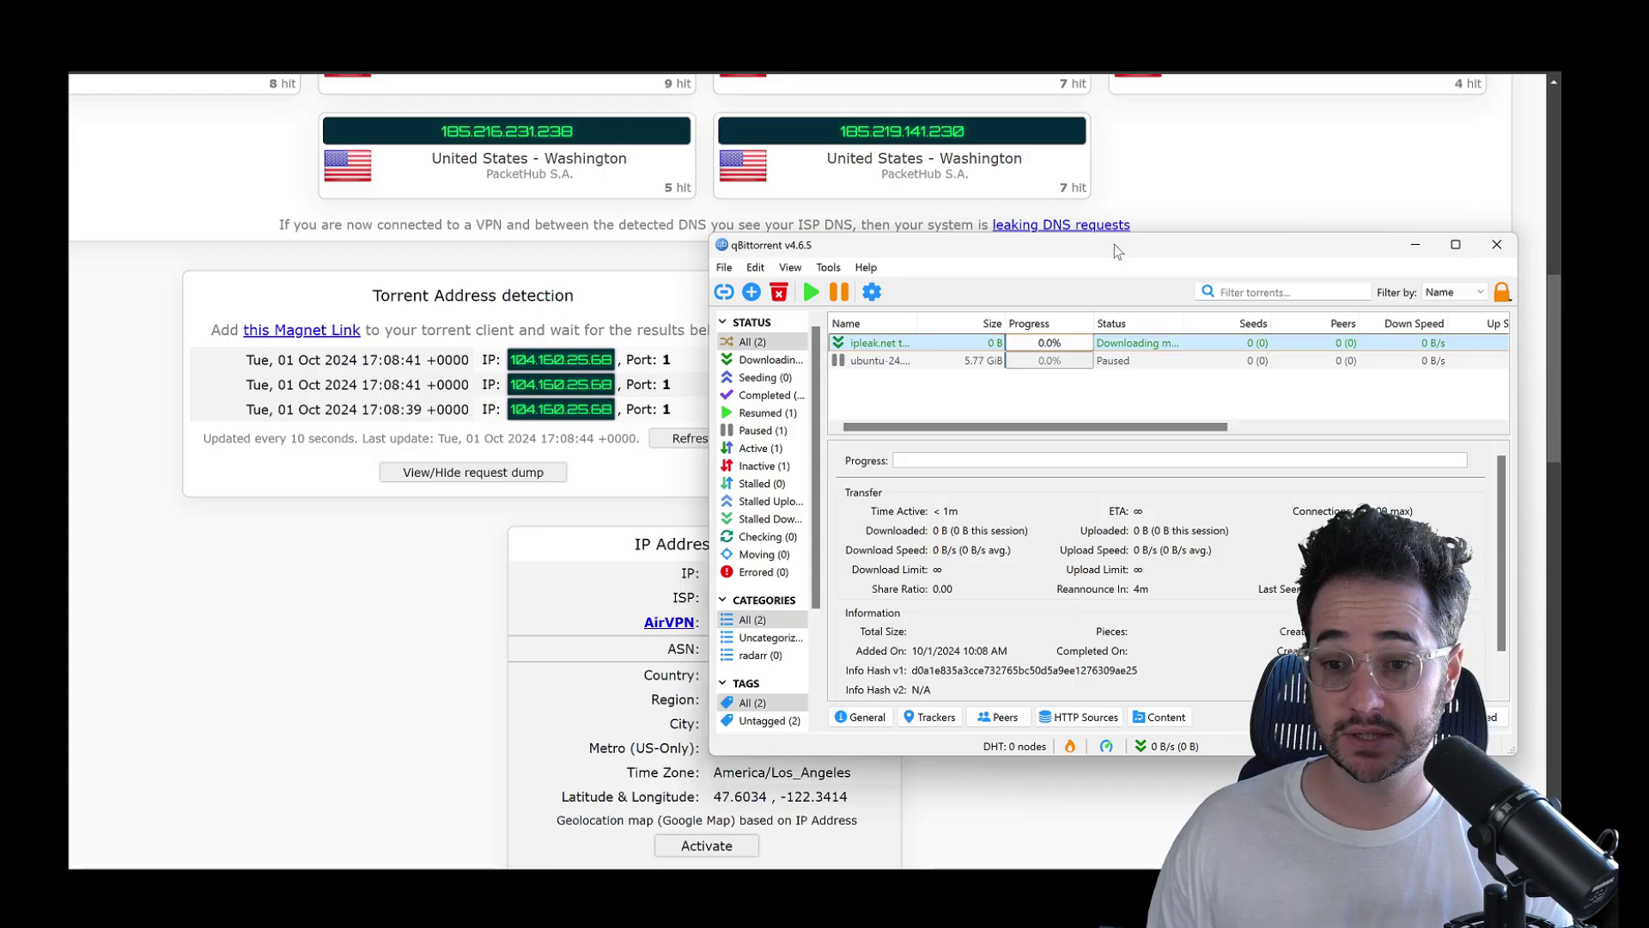
{"action": "mouse_move", "coordinate": [1136, 250]}
{"action": "left_mouse_down"}
{"action": "mouse_move", "coordinate": [1057, 231]}
{"action": "mouse_move", "coordinate": [1113, 271]}
{"action": "left_mouse_up"}
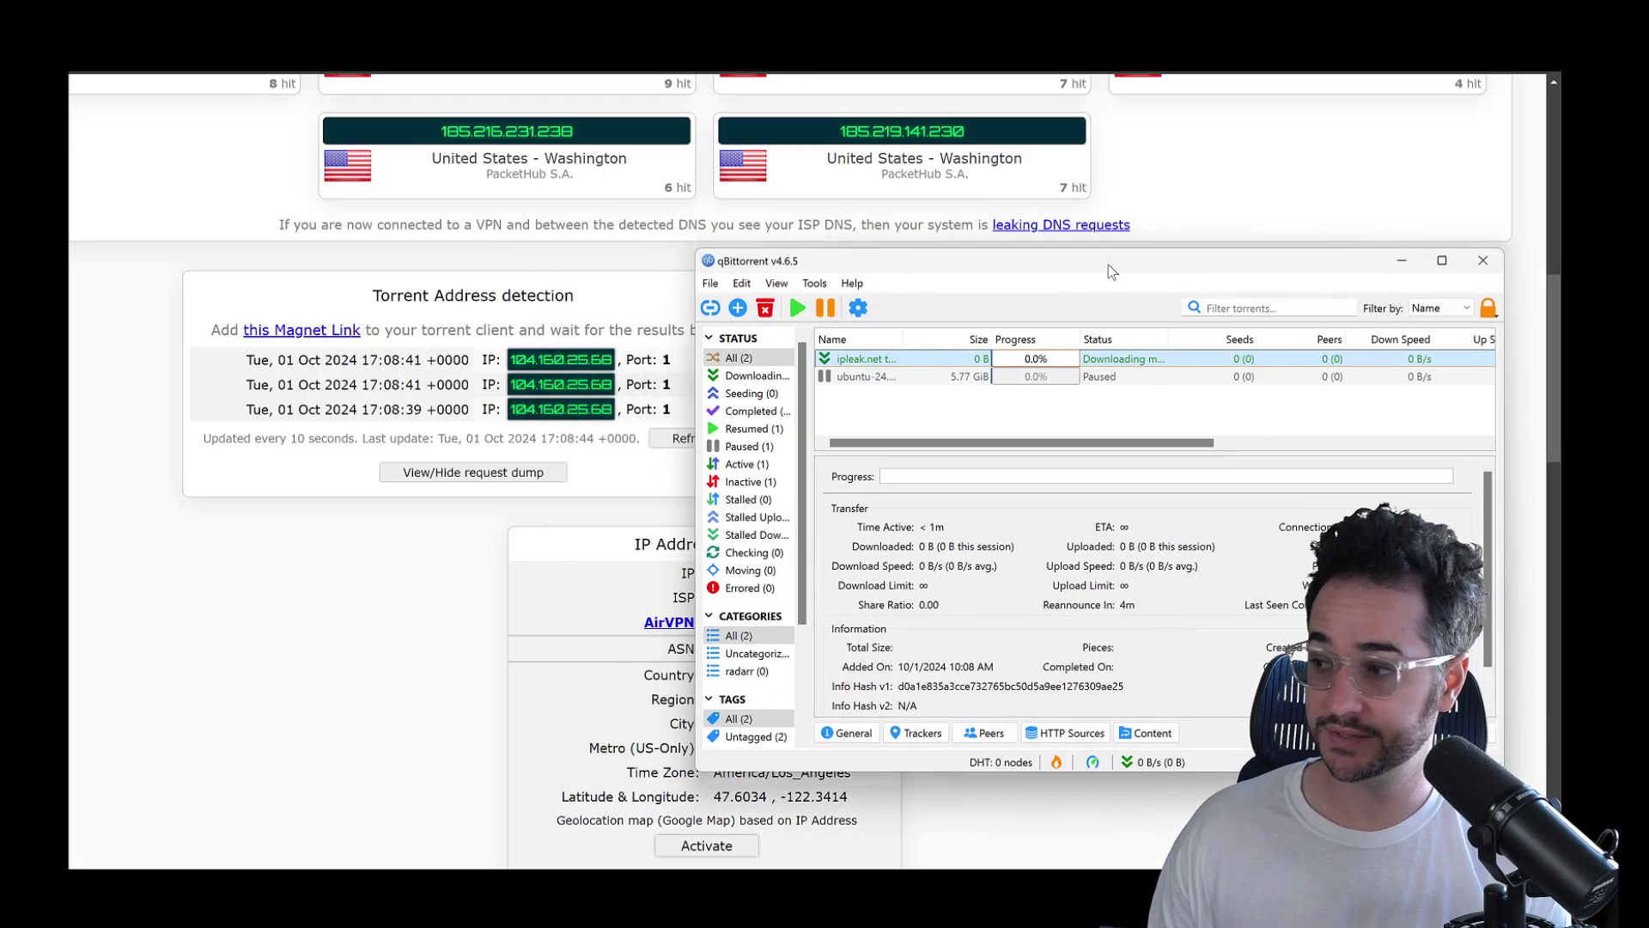